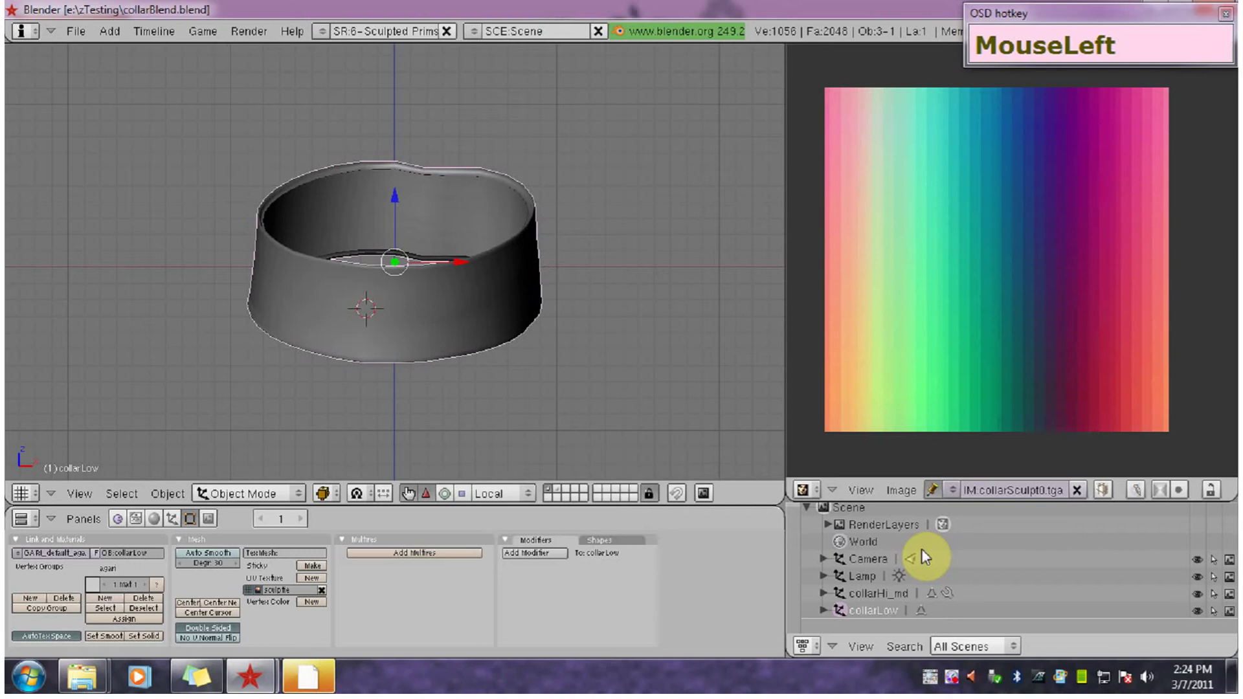
# Compare the high-res sculpted collar's layer with the low-res one, then select the low-res collar.
pyautogui.click(561, 492)
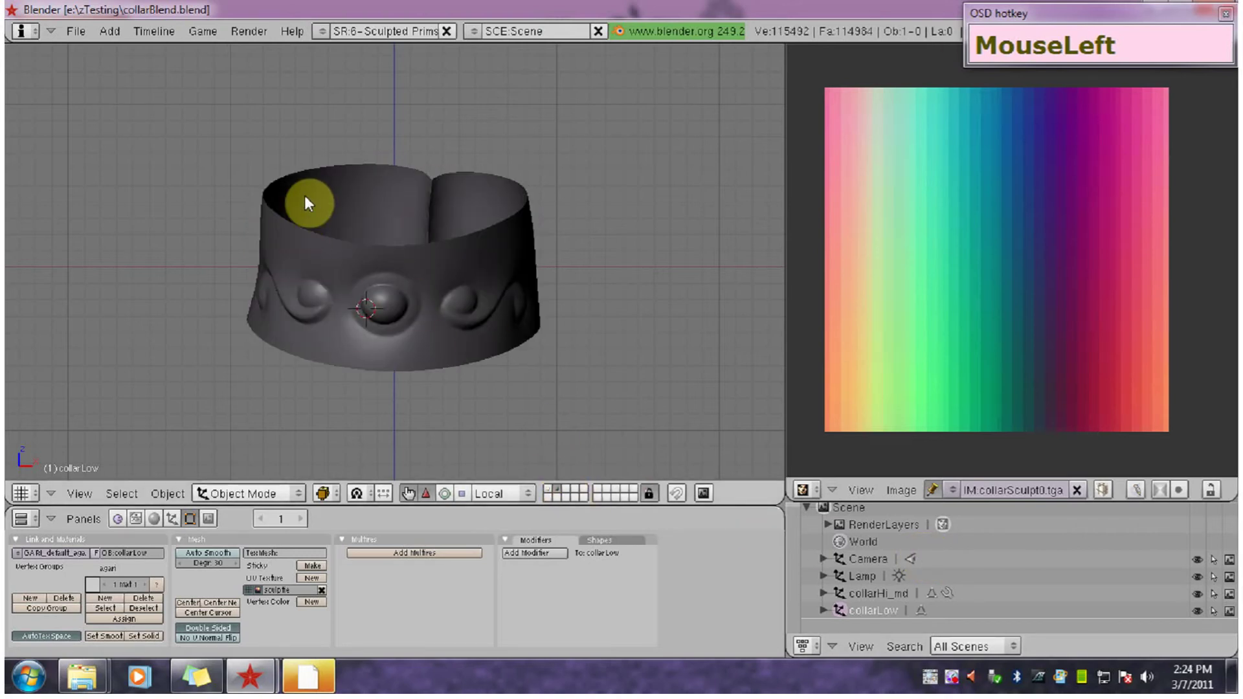
pyautogui.click(360, 307)
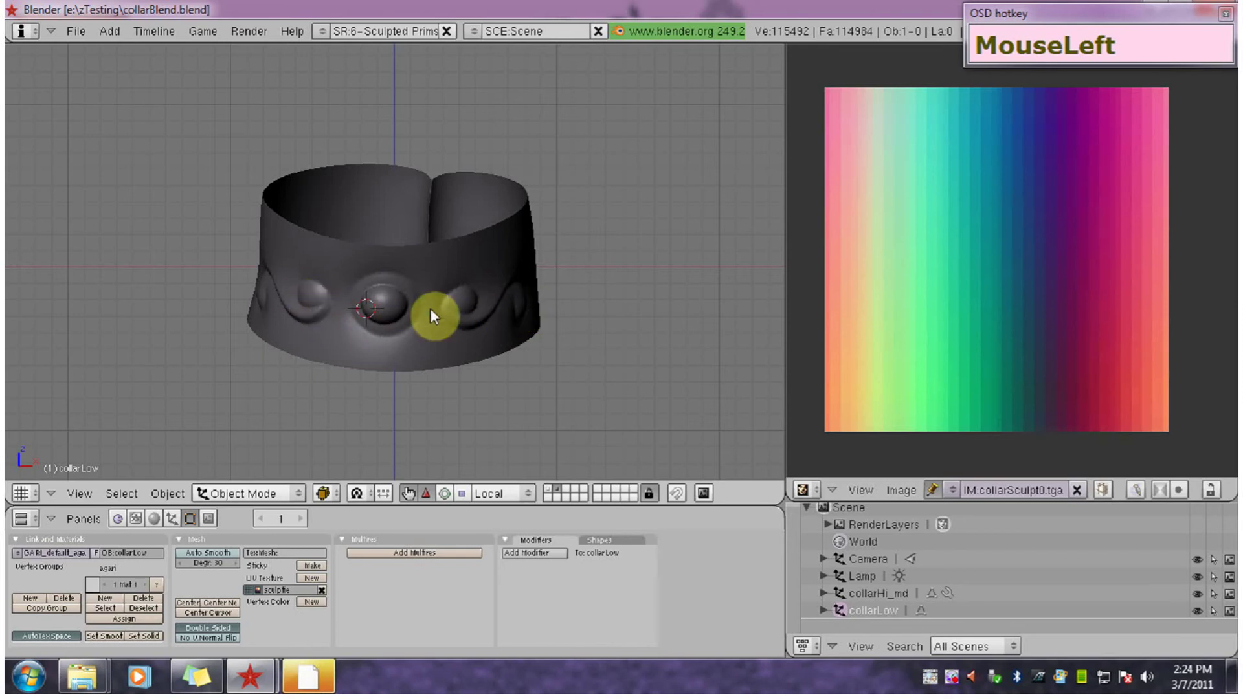
pyautogui.click(549, 494)
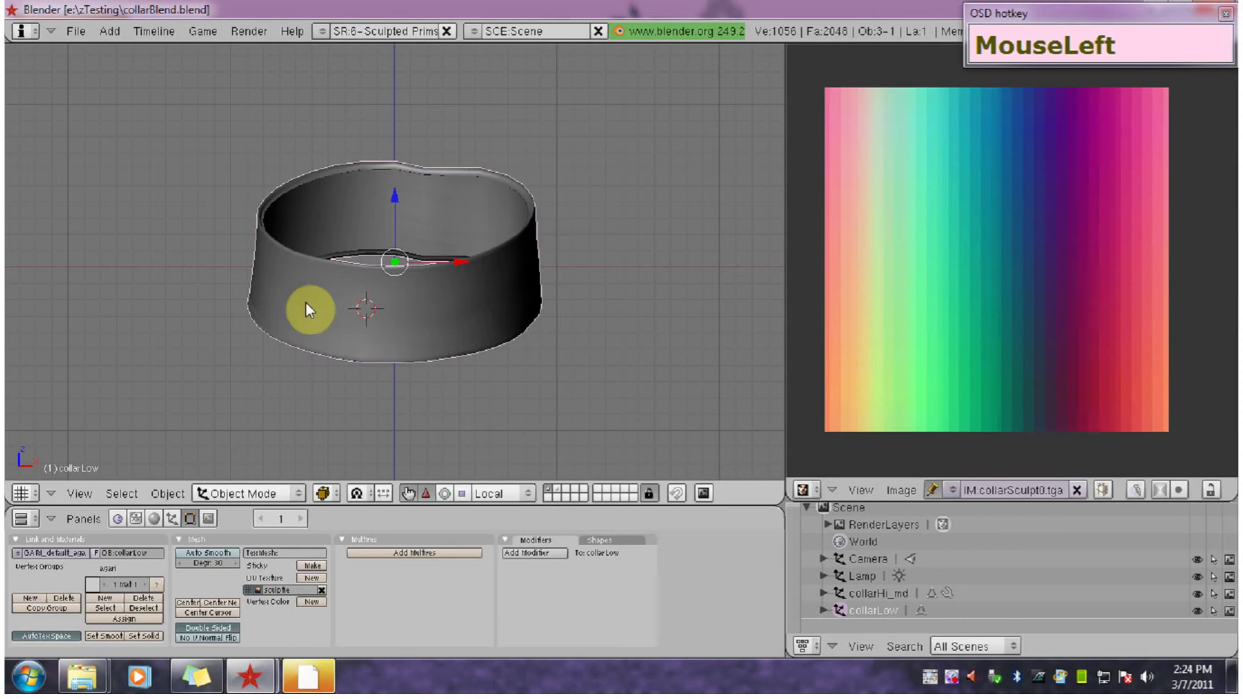
pyautogui.click(560, 488)
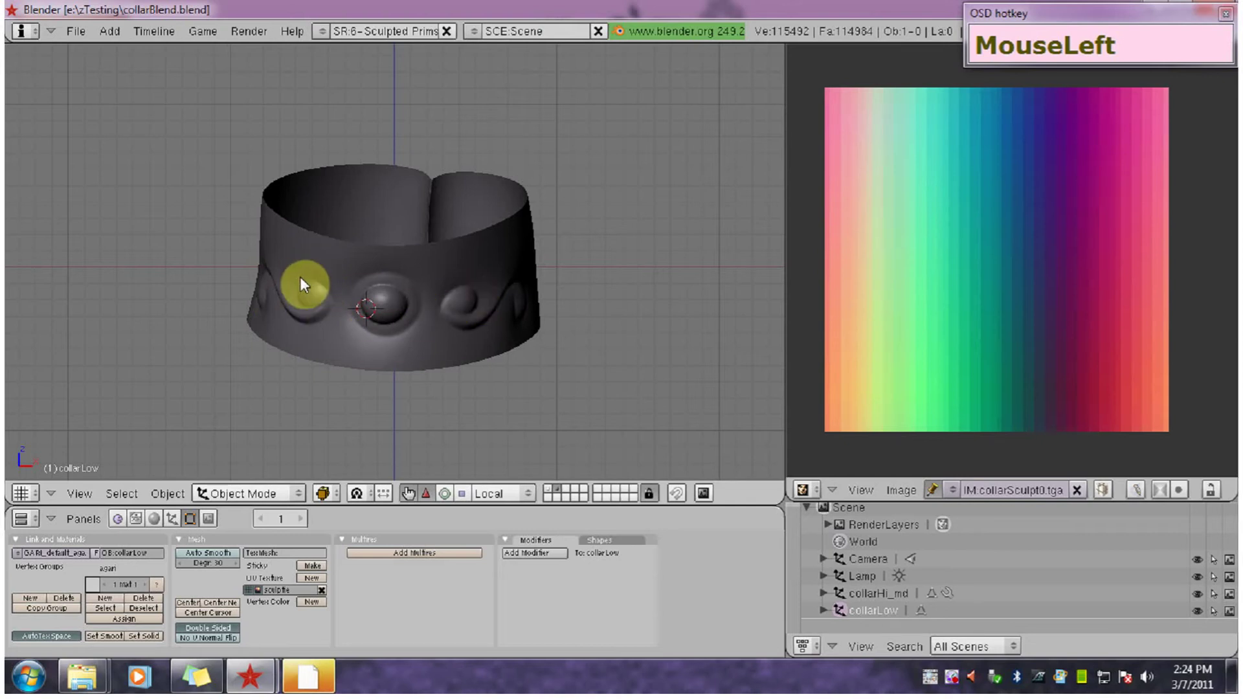
pyautogui.click(549, 489)
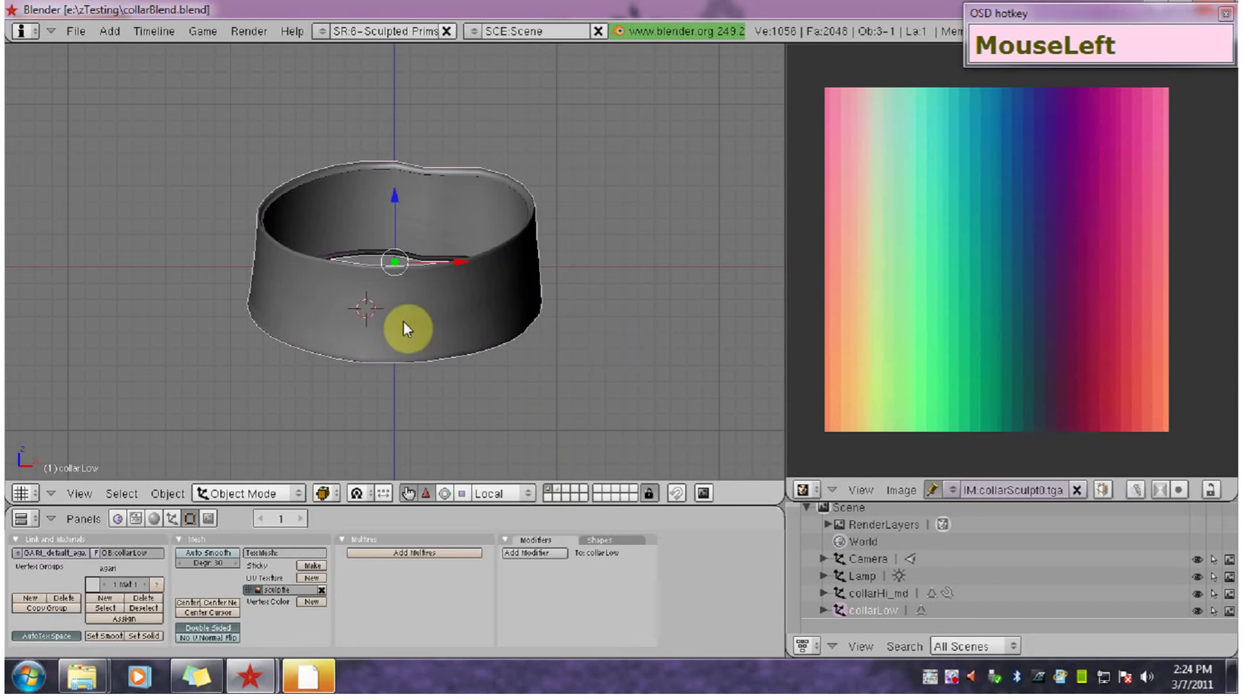
pyautogui.rightClick(429, 316)
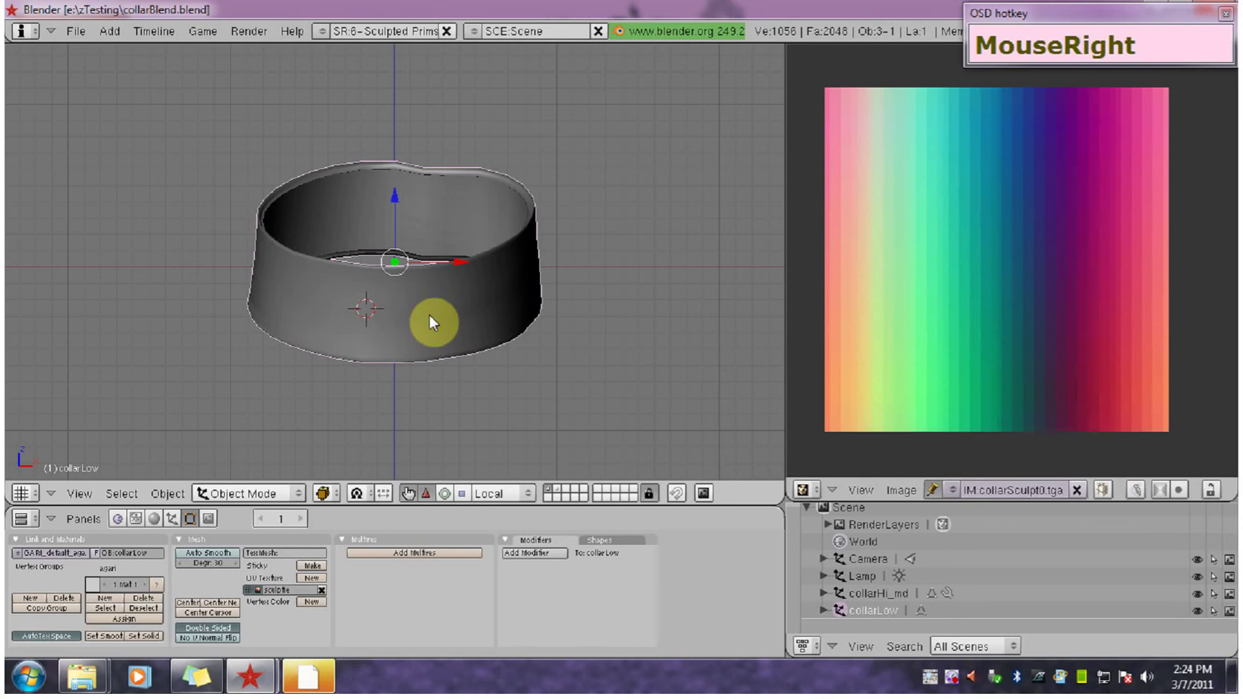
# In Edit Mode, add a new 1024x1024 image named collarAO3 on the low-res collar's UVs.
pyautogui.press('Tab')
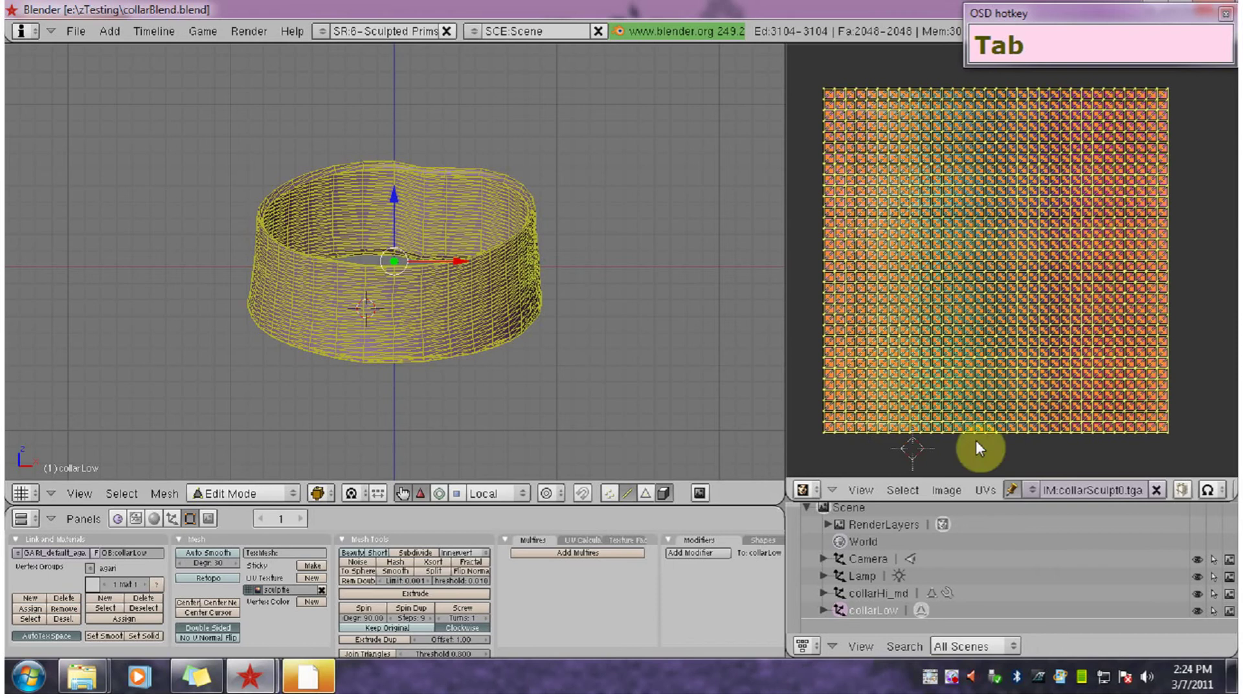
pyautogui.click(950, 491)
pyautogui.moveTo(954, 491); pyautogui.dragTo(962, 464)
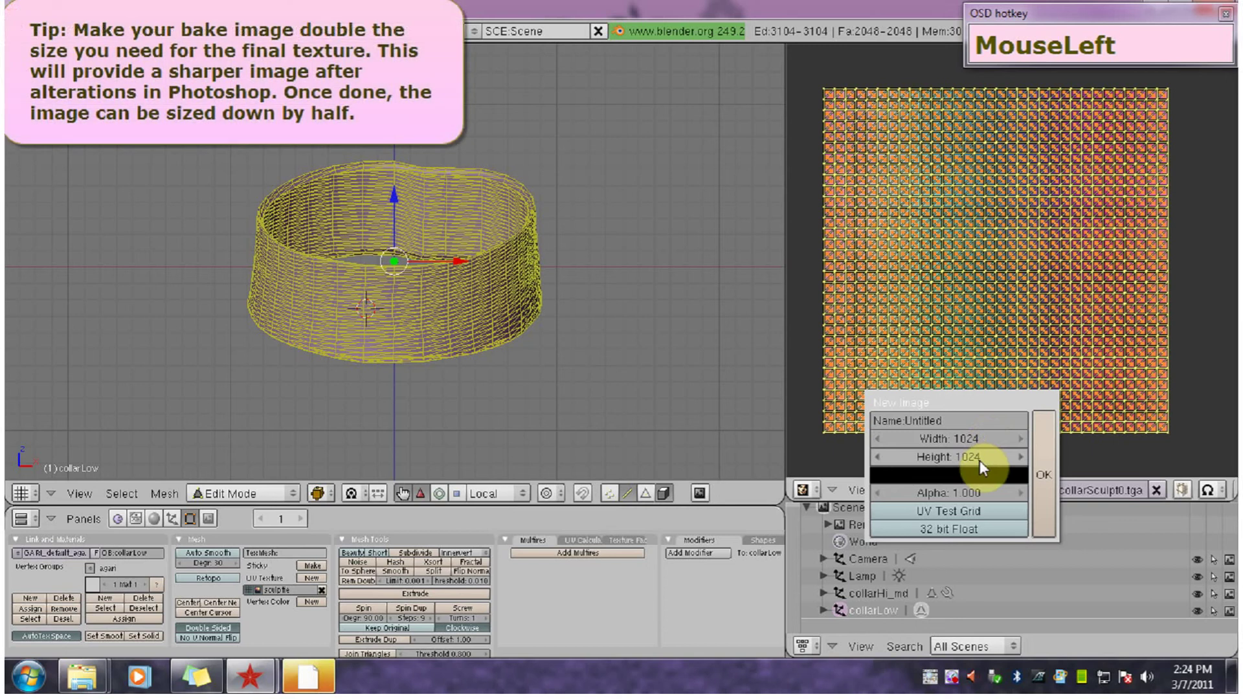
pyautogui.click(940, 422)
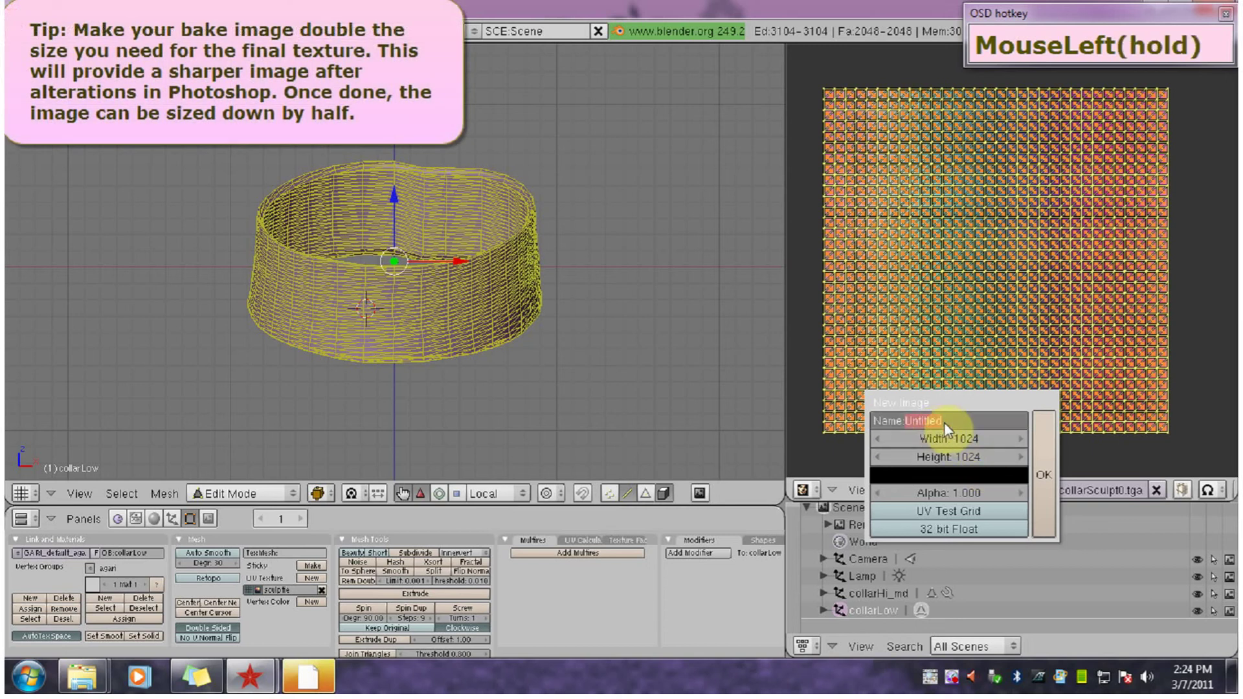
pyautogui.write('collar')
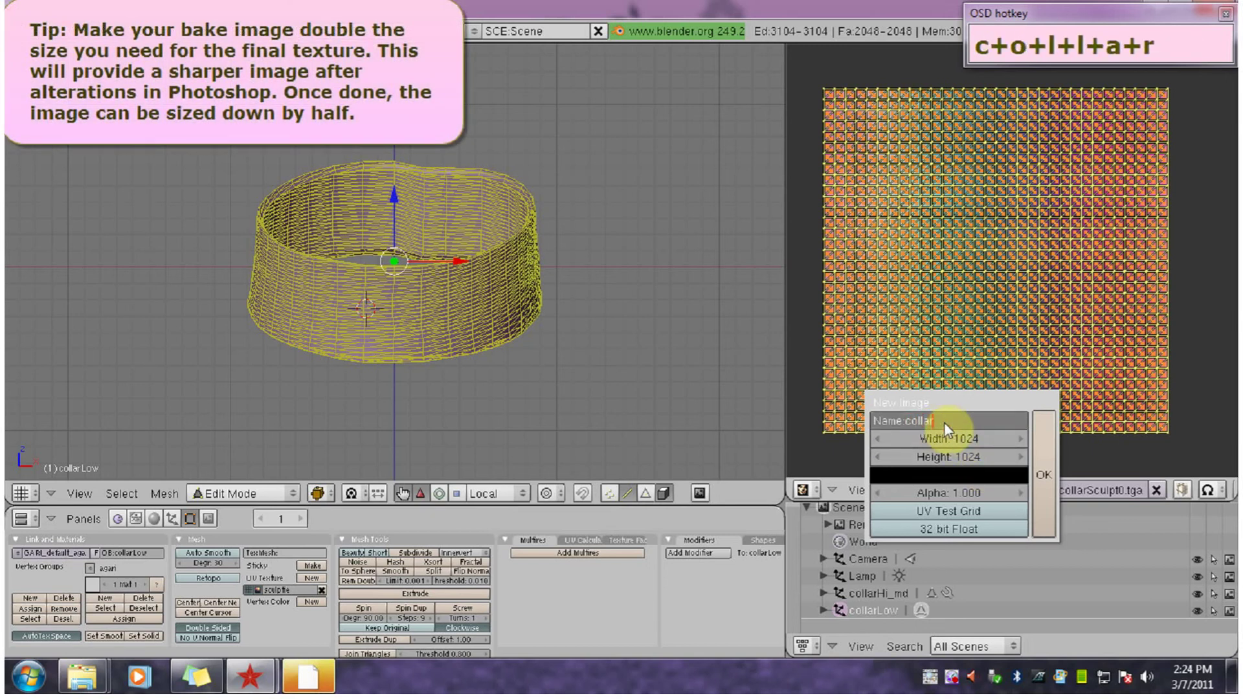
pyautogui.write('AO3')
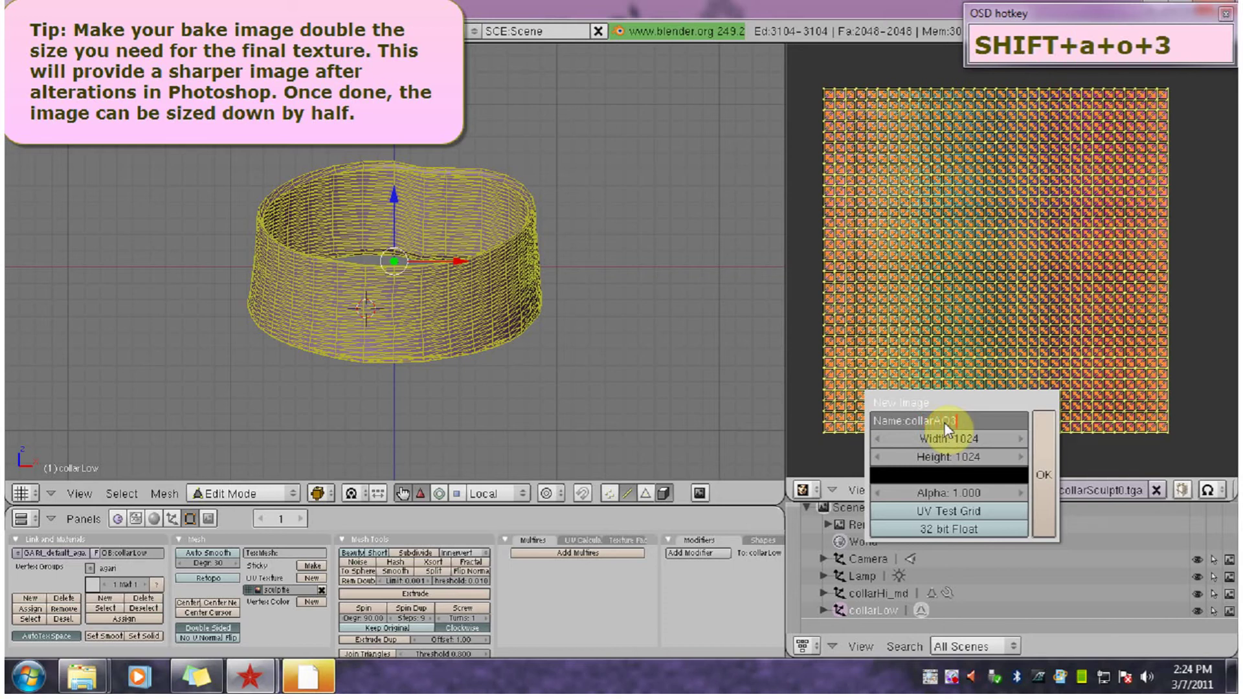
pyautogui.click(1043, 464)
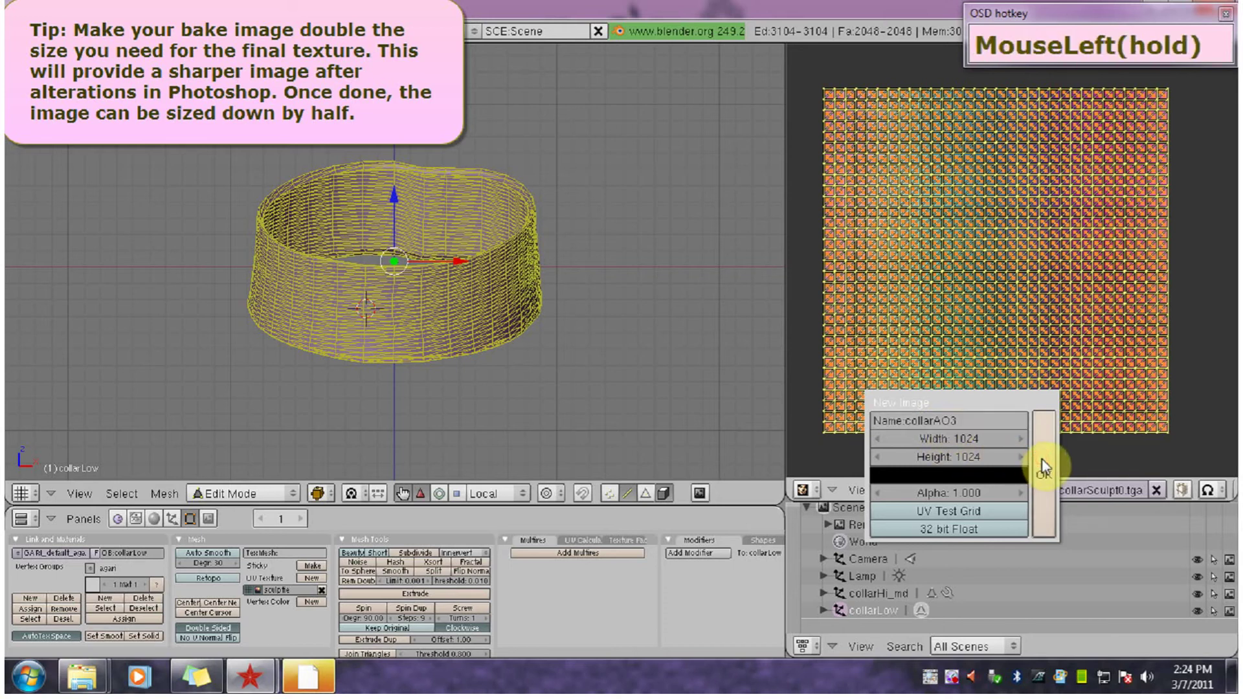
pyautogui.scroll(1, 1041, 447)
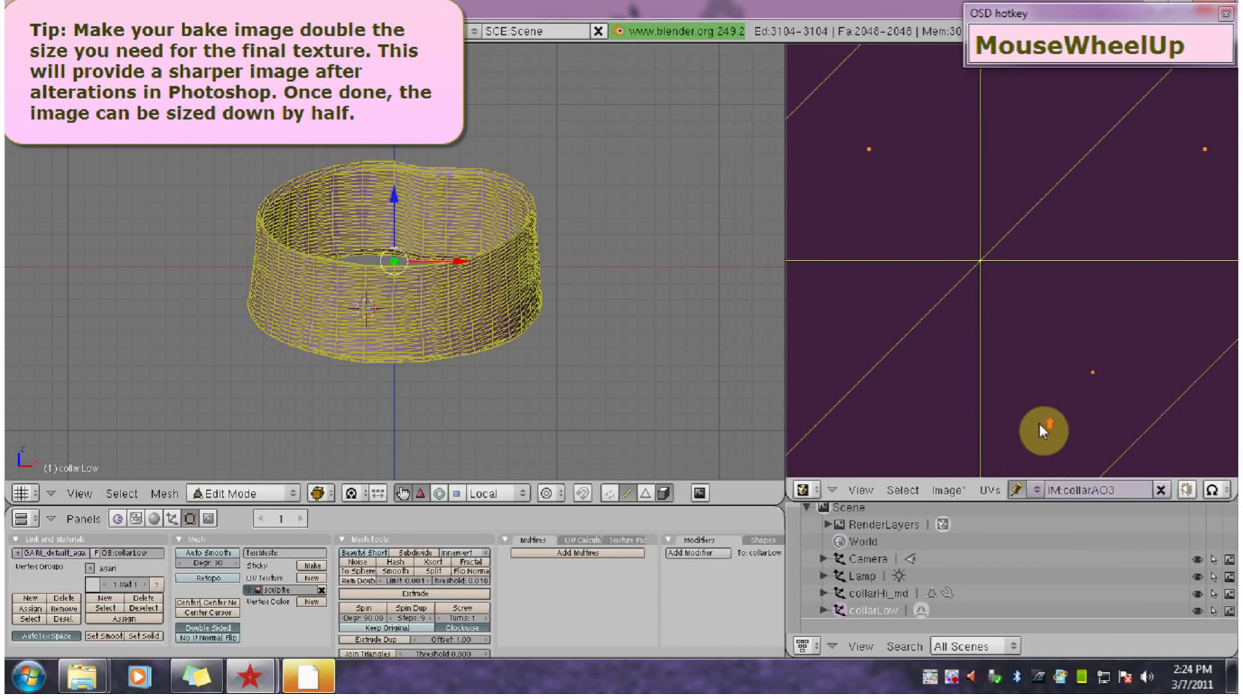
pyautogui.scroll(-6, 1037, 421)
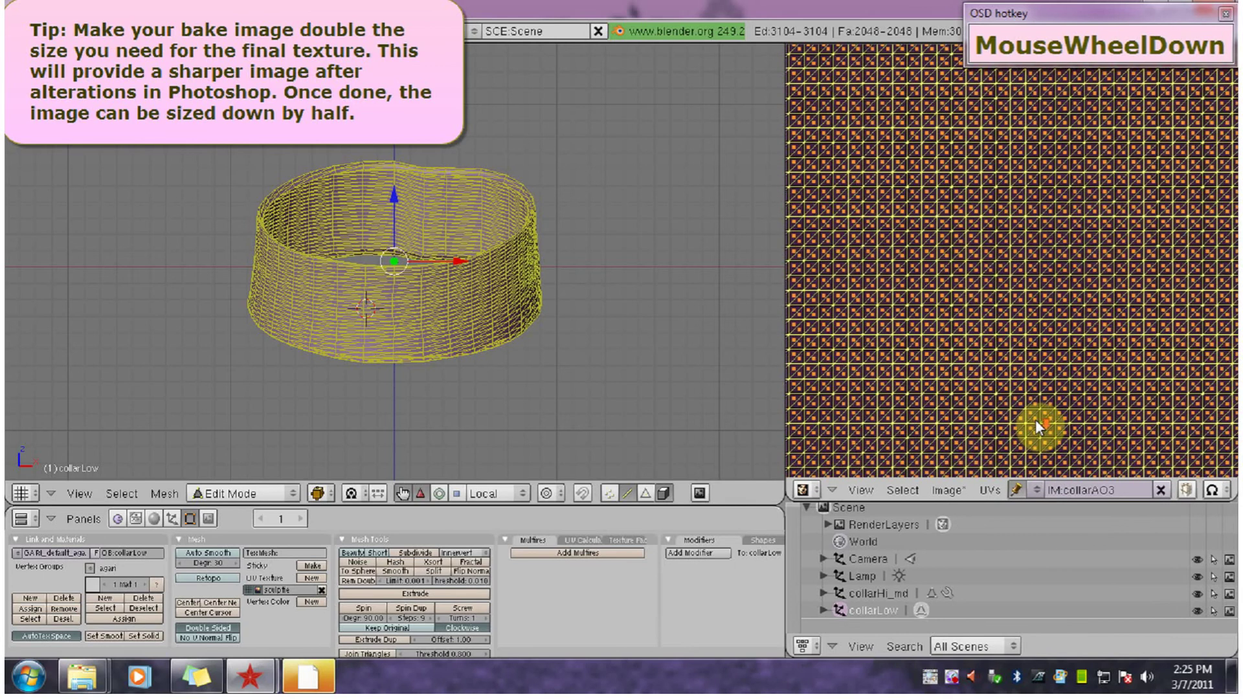
pyautogui.scroll(-2, 1035, 421)
pyautogui.scroll(1, 1035, 423)
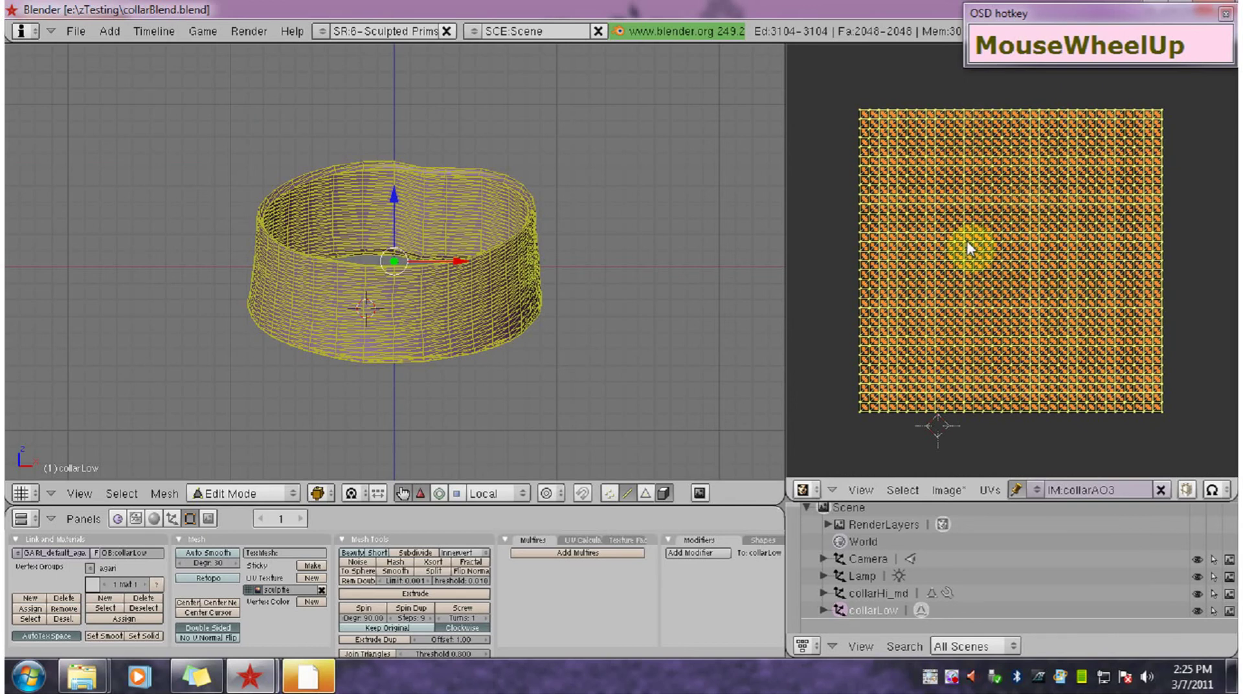
# In Object Mode, show both collar layers and select collarHi_md, then collarLow as active.
pyautogui.click(272, 493)
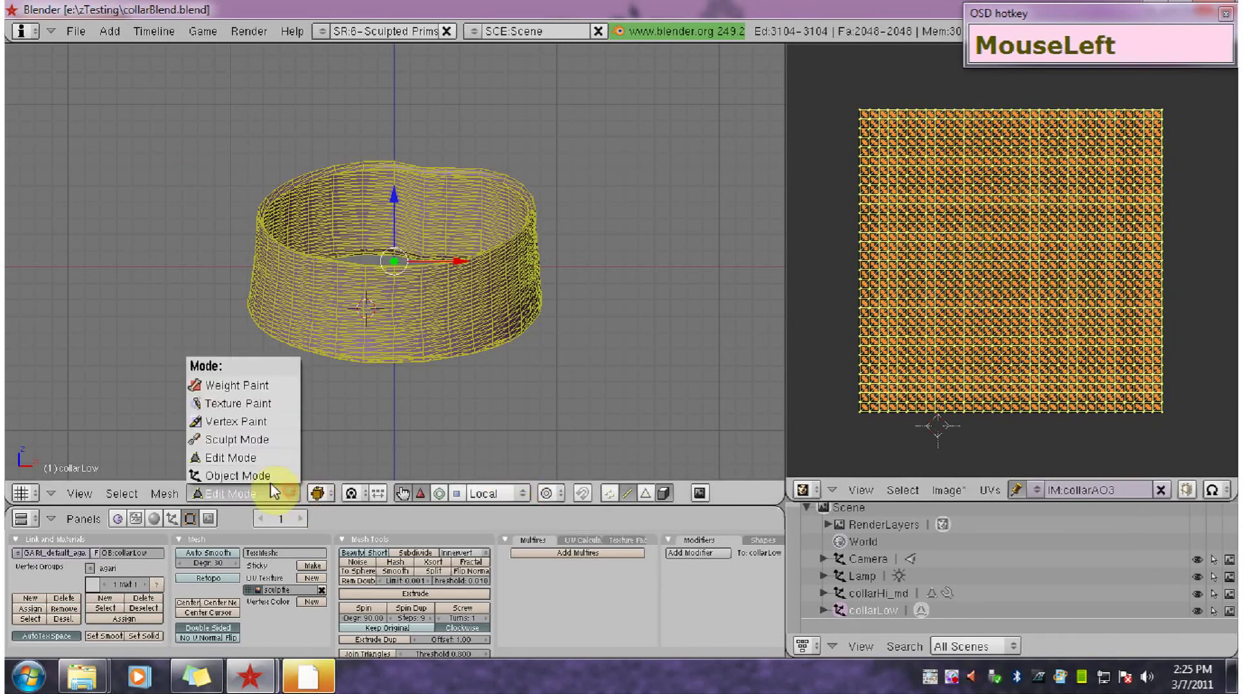
pyautogui.click(259, 476)
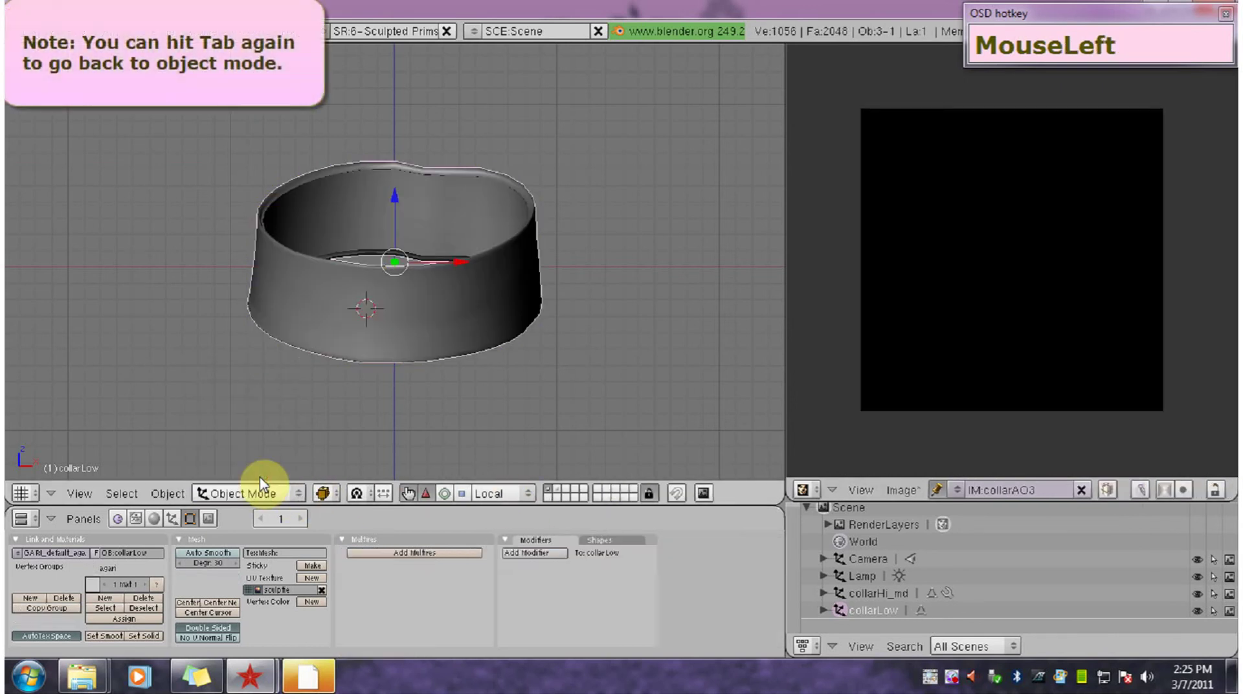
pyautogui.keyDown('shift'); pyautogui.click(560, 492); pyautogui.keyUp('shift')
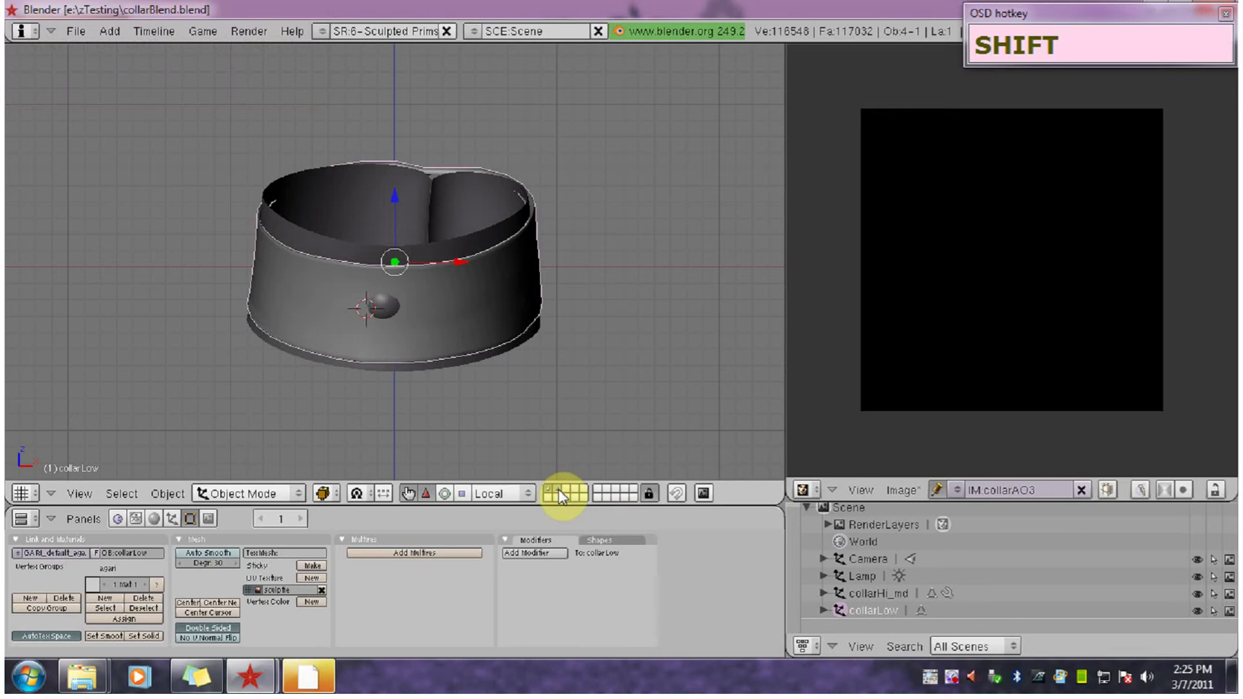
pyautogui.click(890, 594)
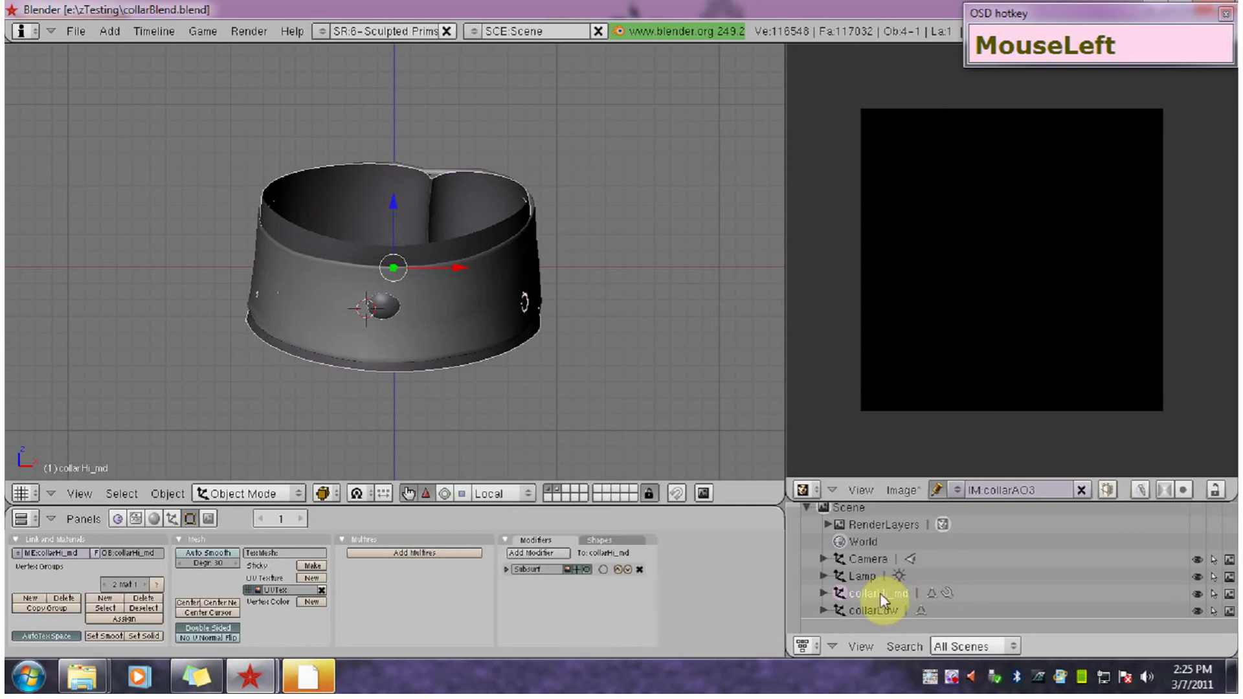
pyautogui.press('shift')
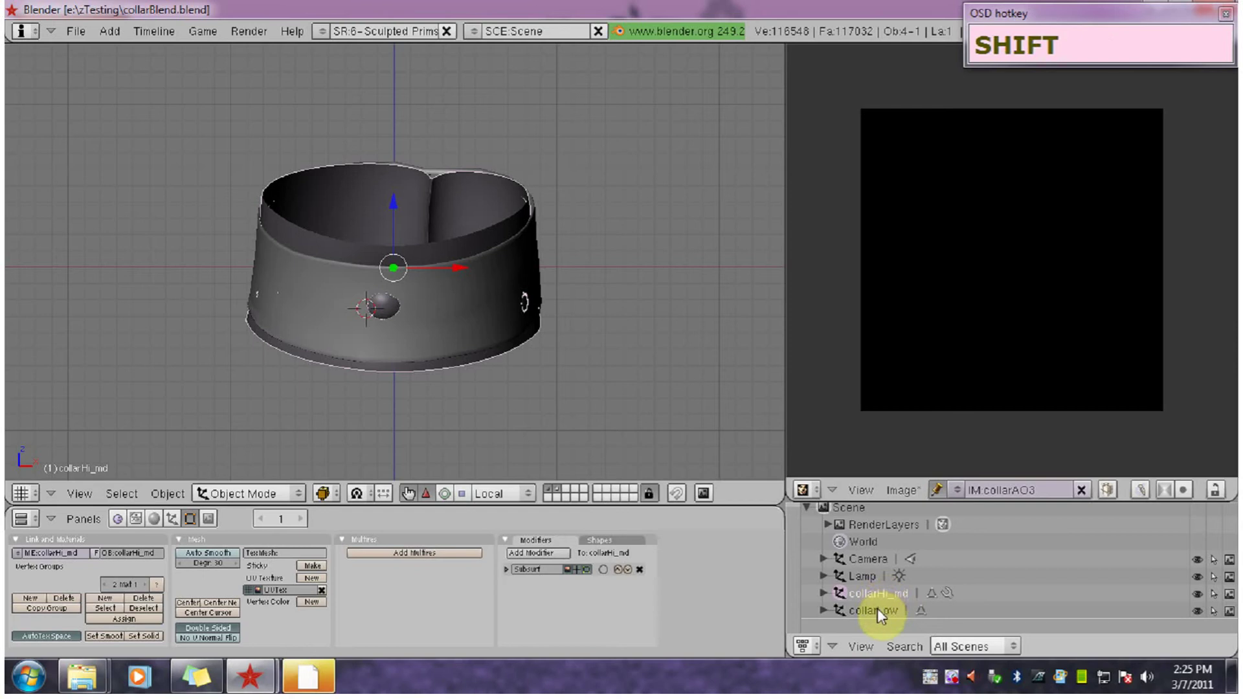
pyautogui.keyDown('shift'); pyautogui.click(877, 608); pyautogui.keyUp('shift')
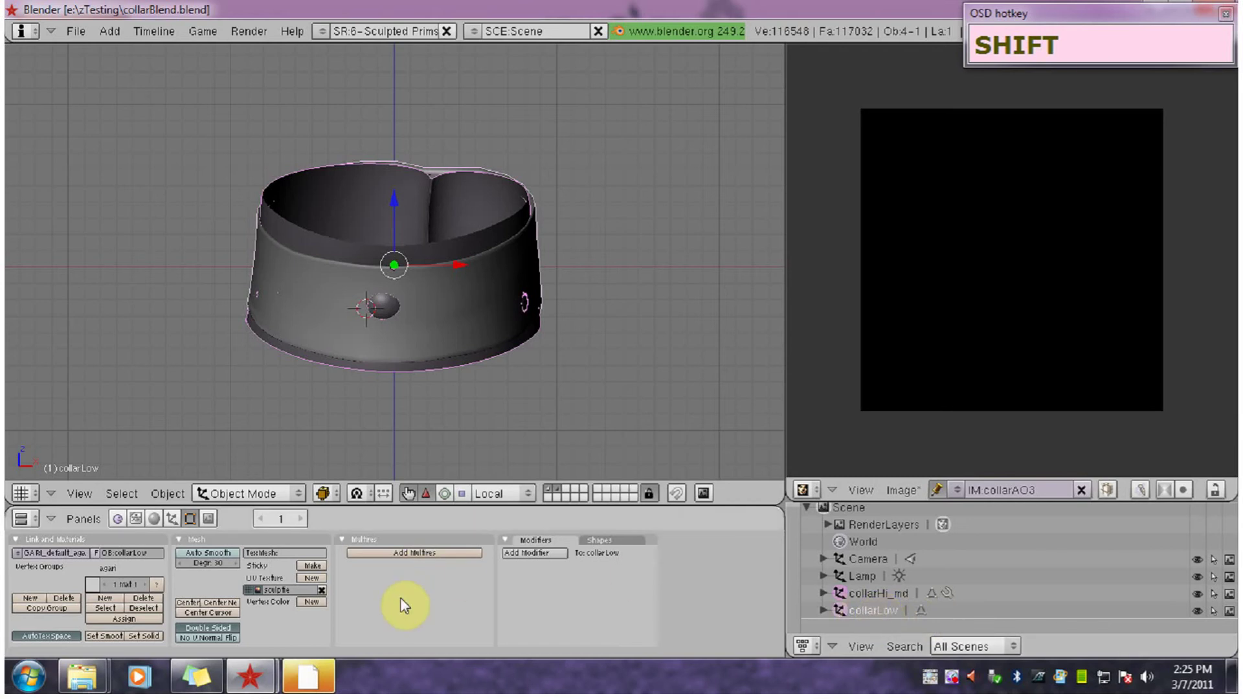
# Choose Ambient Occlusion as the bake type, then view the World's Amb Occ settings.
pyautogui.press('F10')
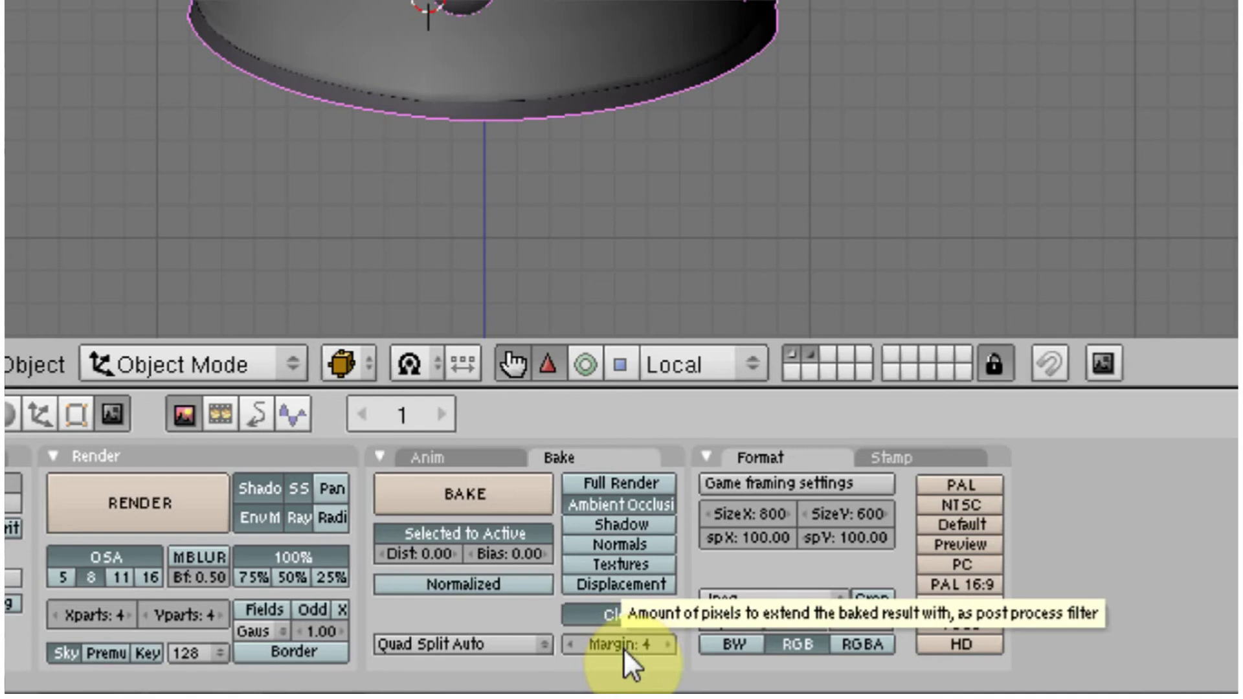
pyautogui.click(651, 482)
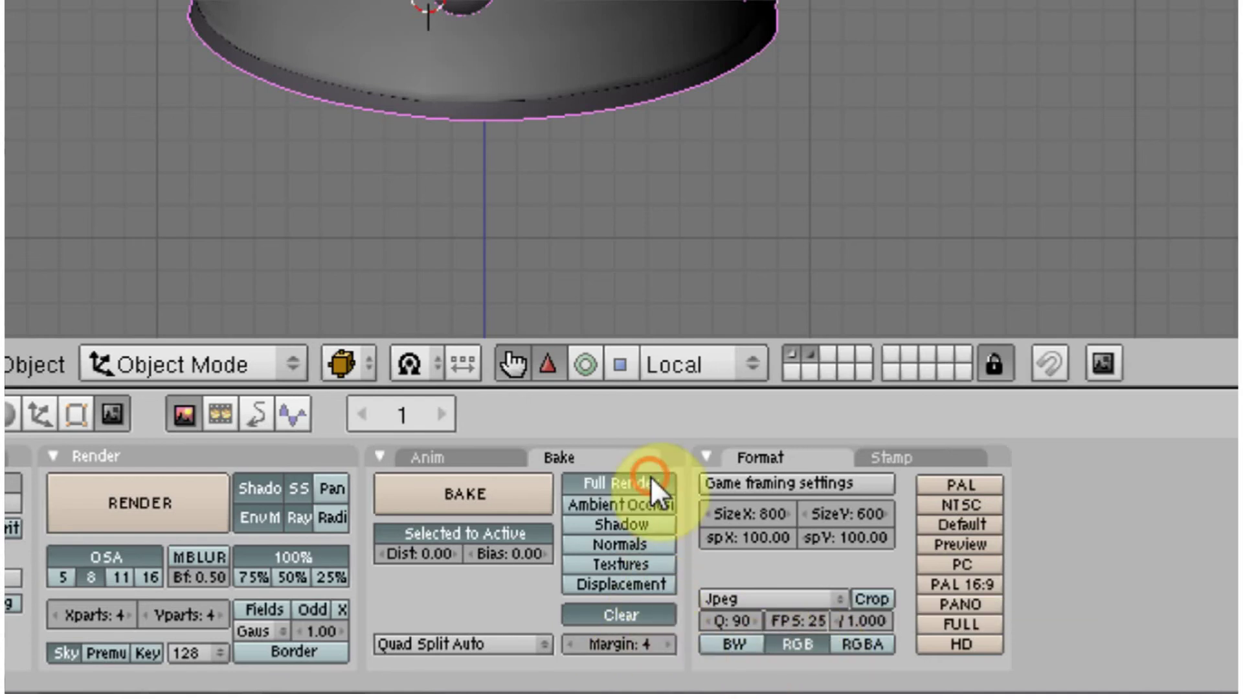
pyautogui.click(619, 505)
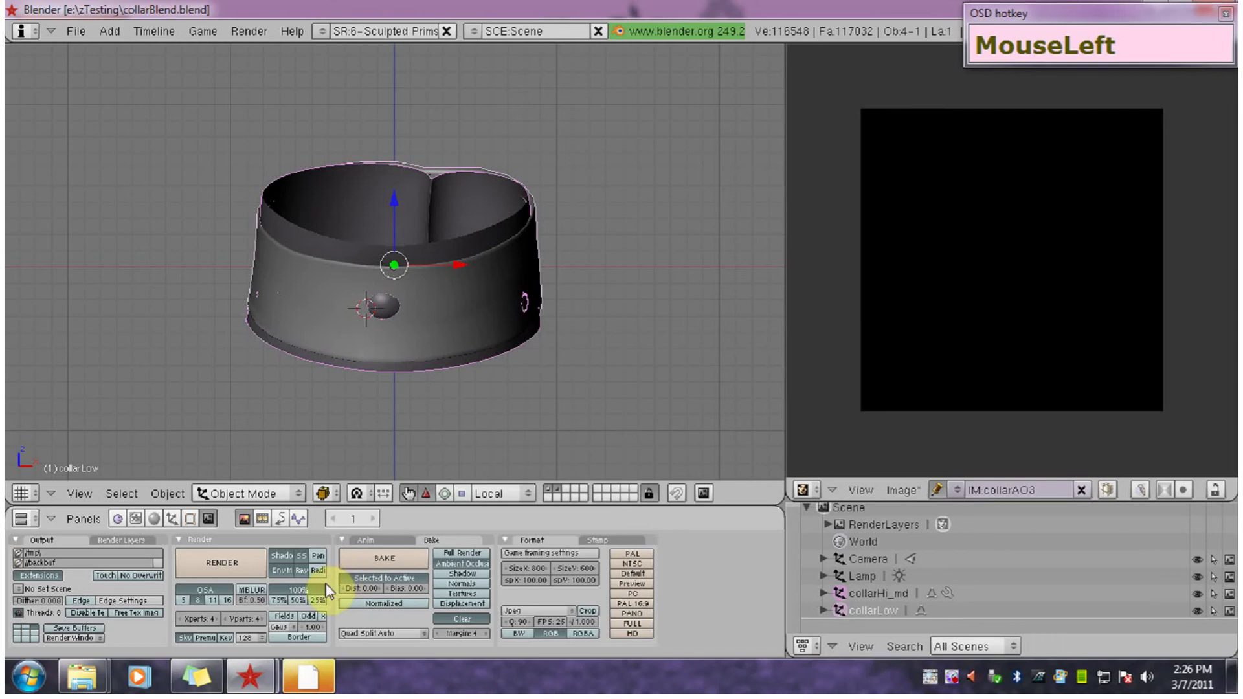
pyautogui.press('F5')
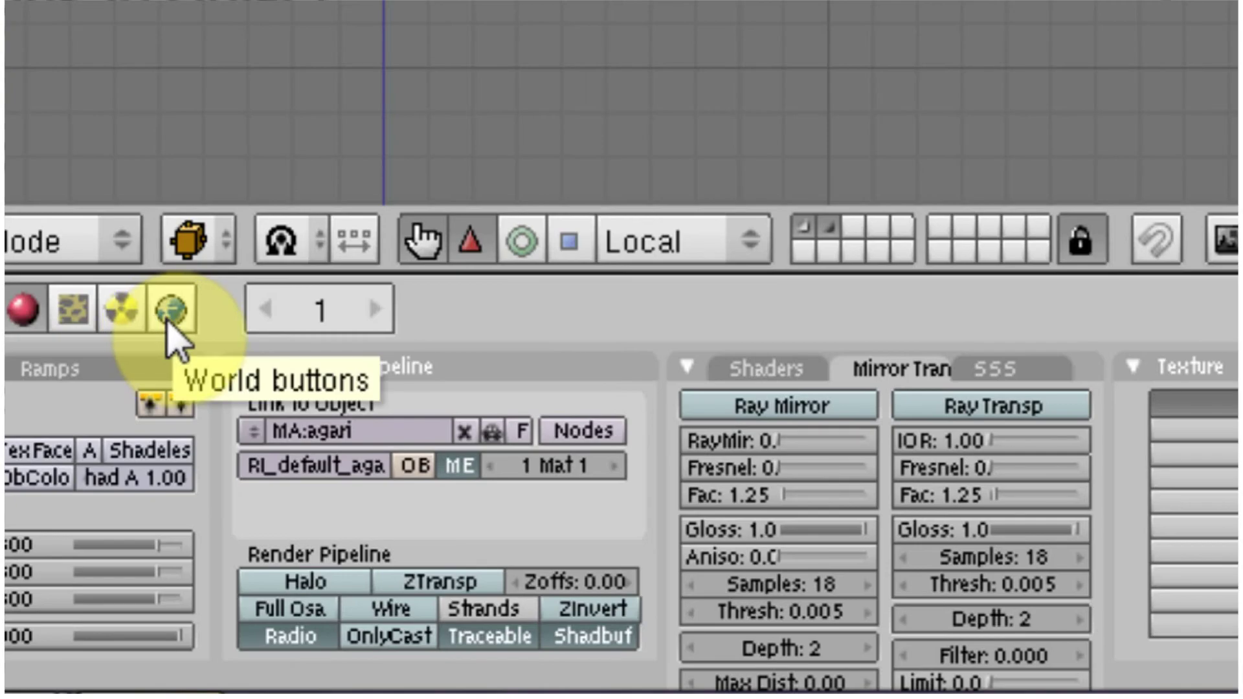
pyautogui.click(172, 316)
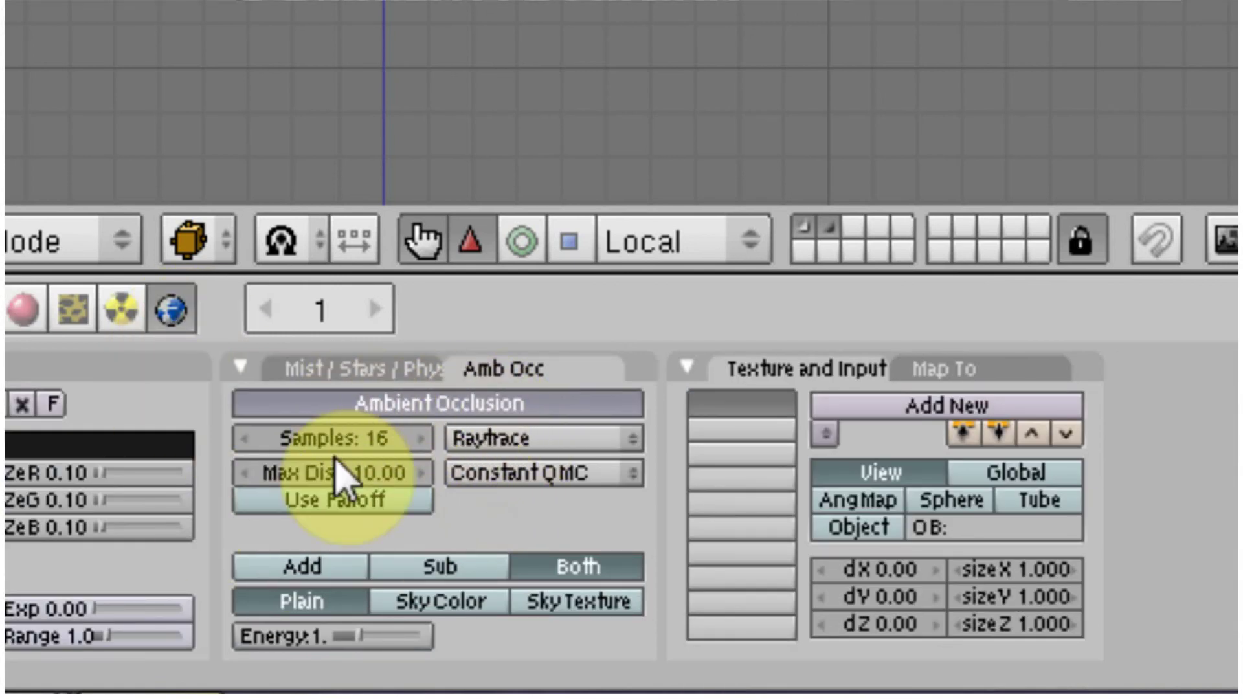
pyautogui.click(472, 398)
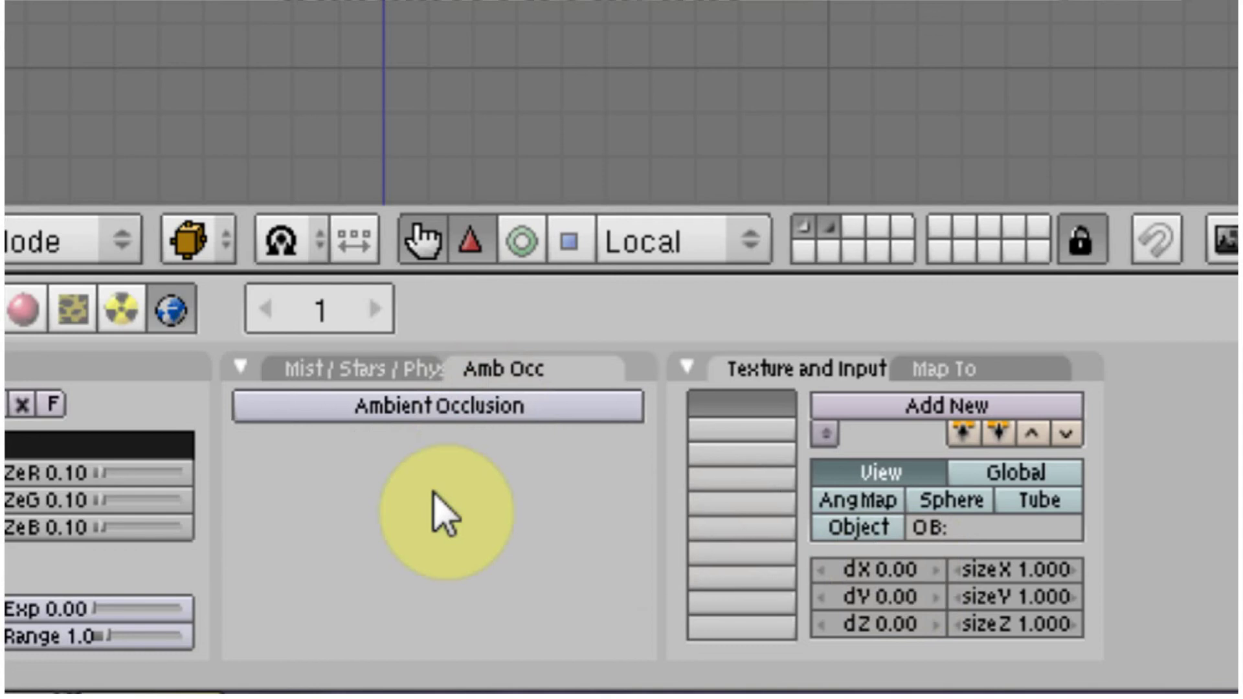
pyautogui.click(476, 406)
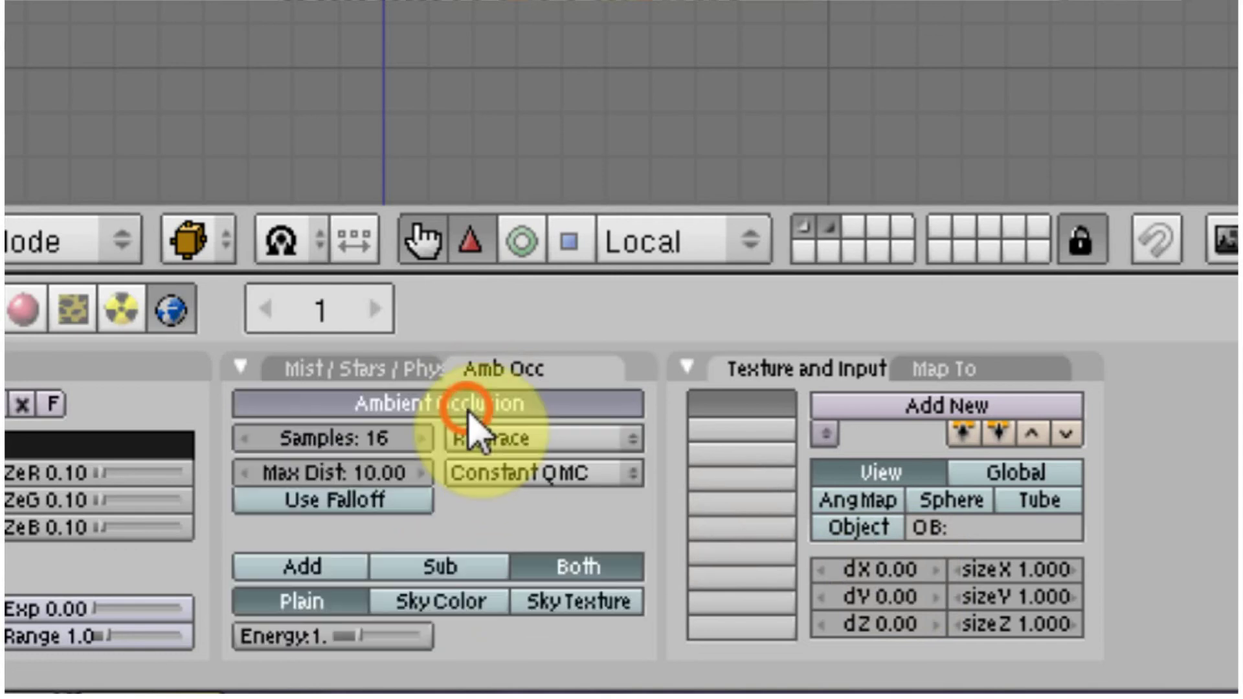
pyautogui.click(506, 447)
pyautogui.click(527, 388)
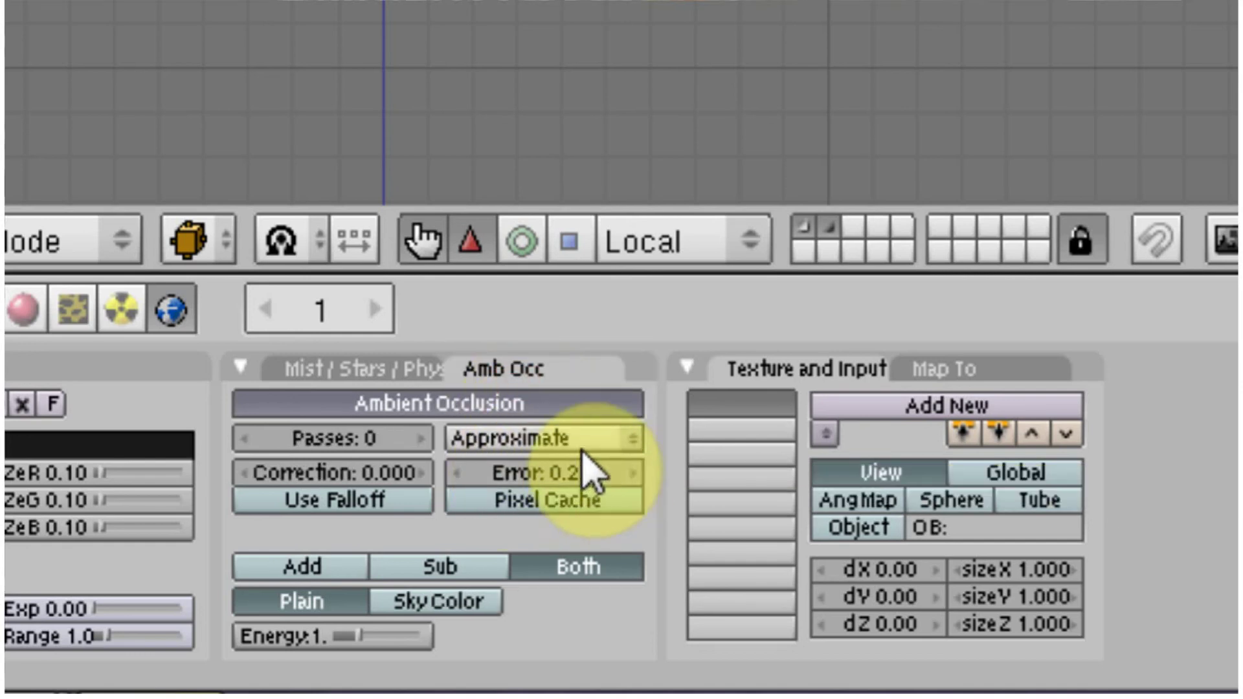
pyautogui.click(530, 447)
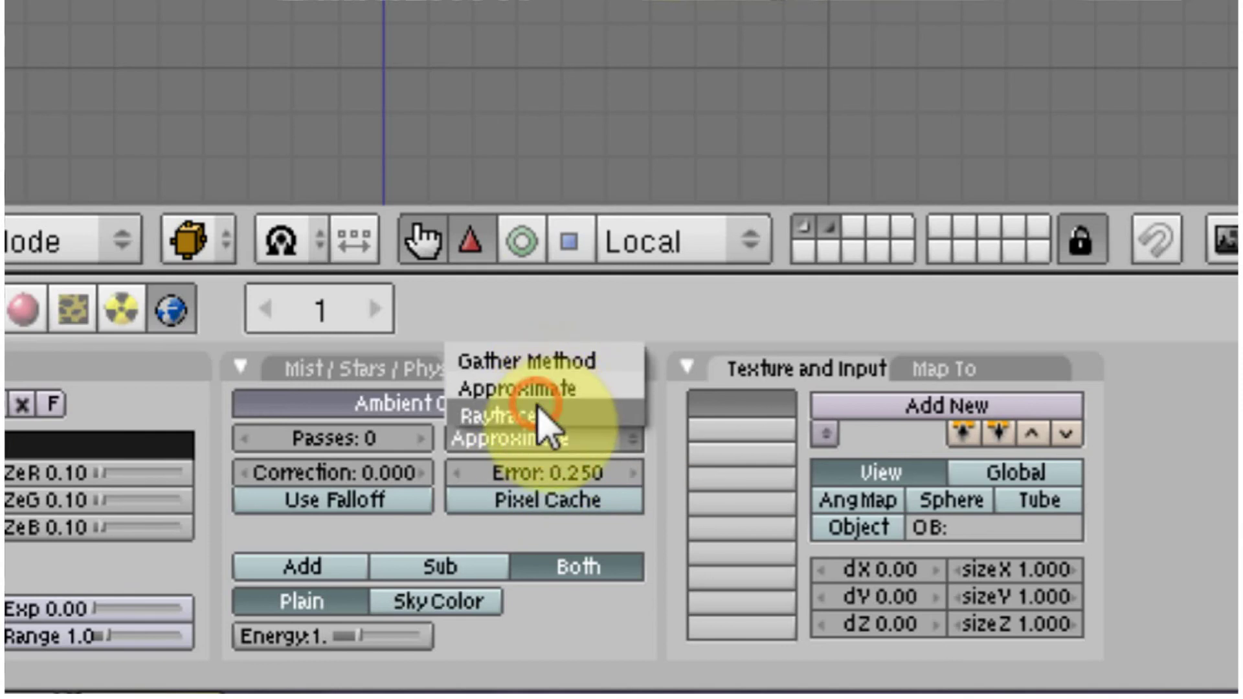
pyautogui.click(536, 419)
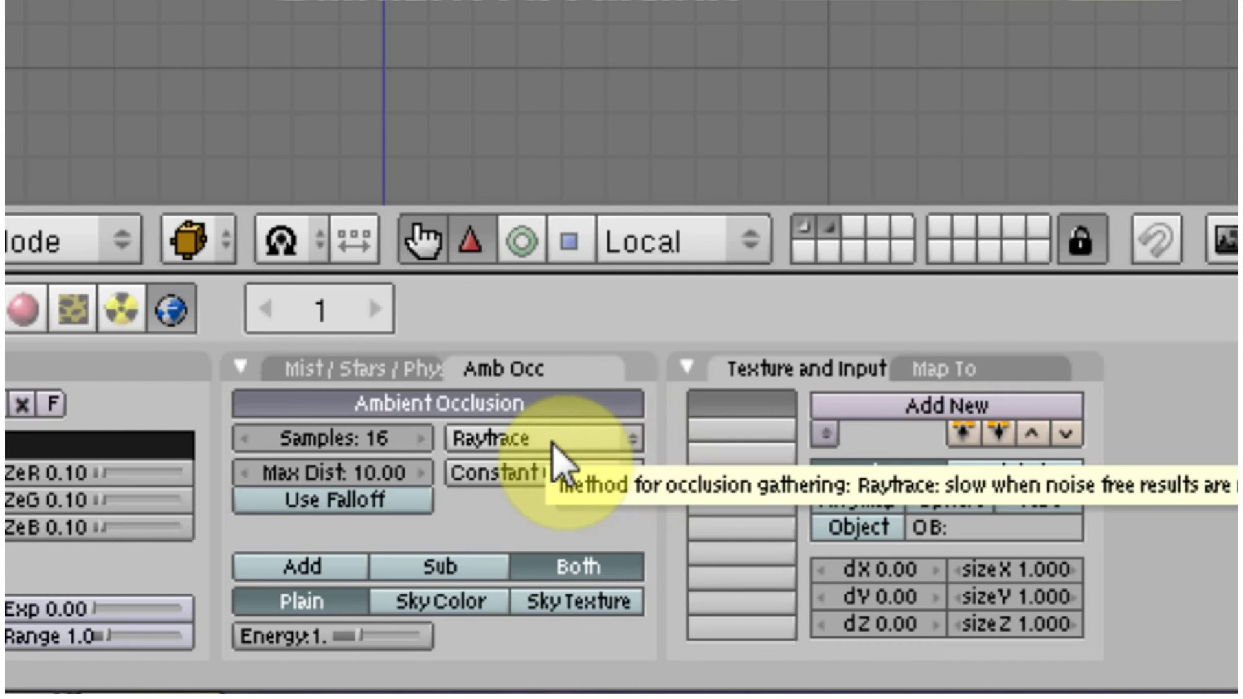
pyautogui.click(637, 444)
pyautogui.click(453, 440)
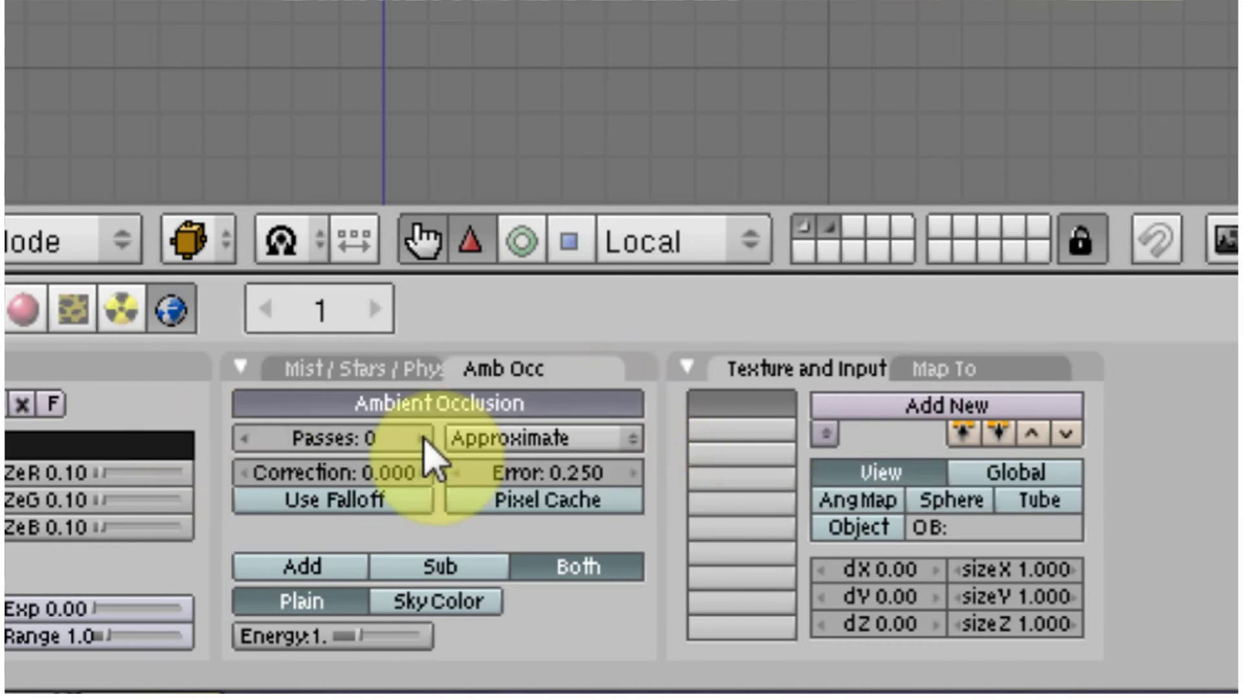
pyautogui.click(625, 443)
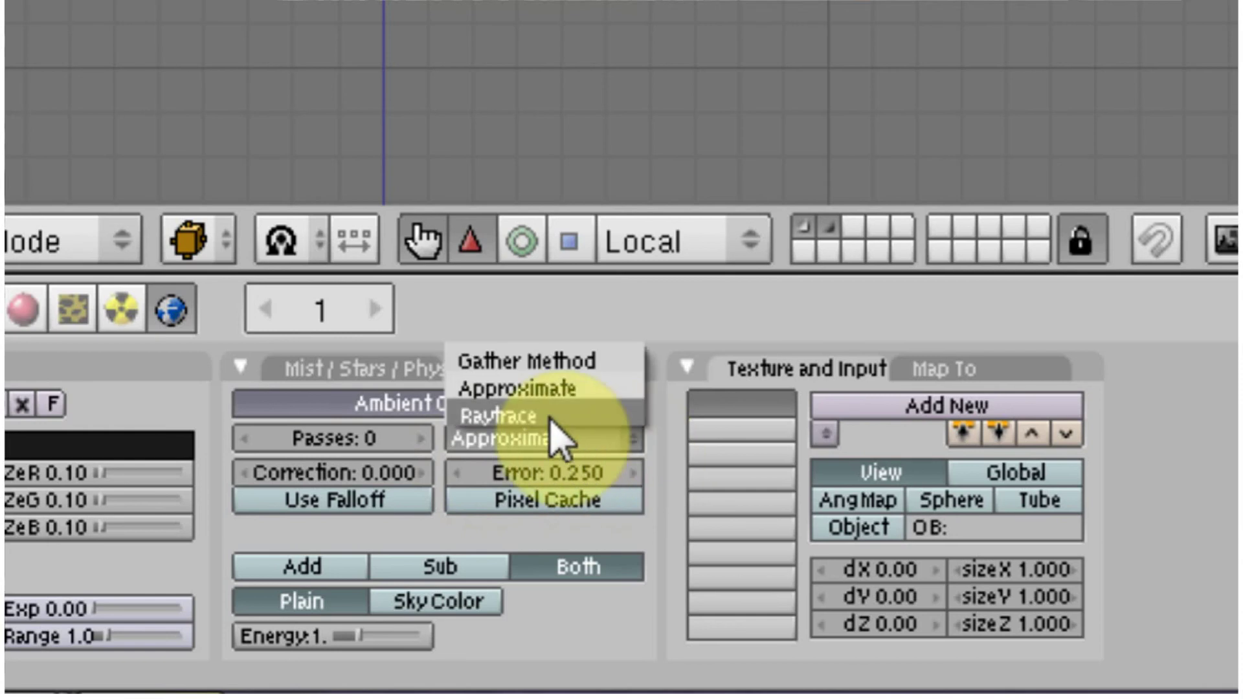
pyautogui.click(551, 417)
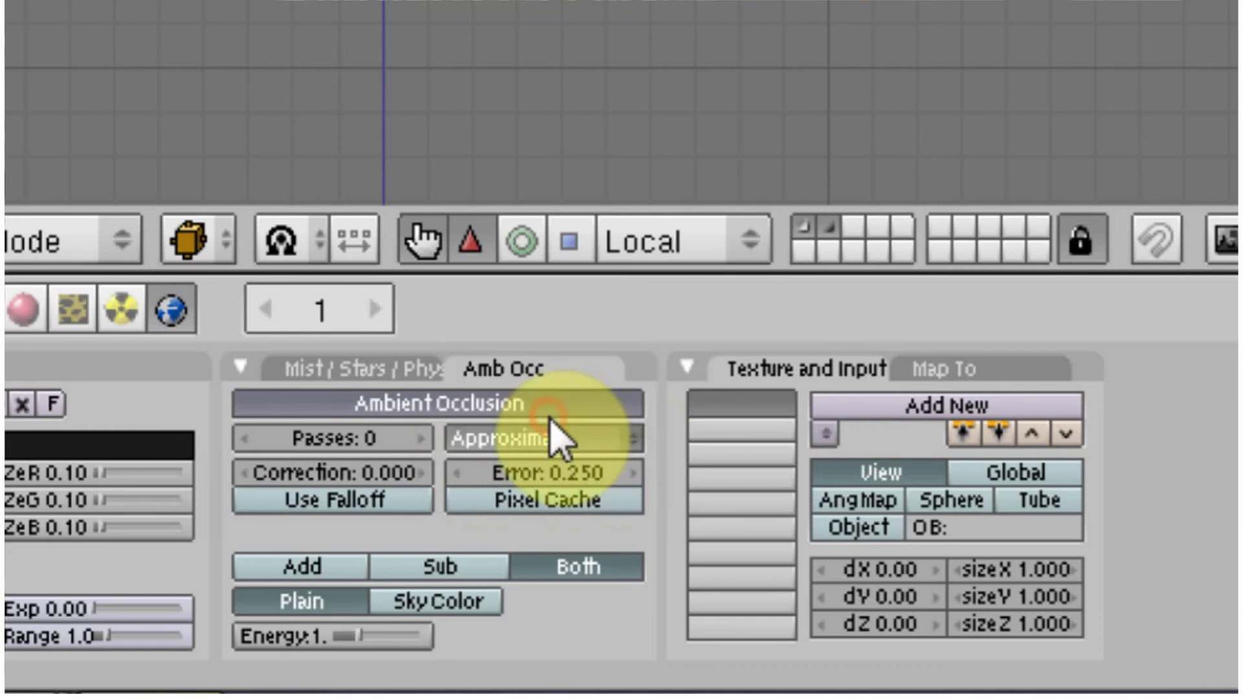
pyautogui.click(631, 445)
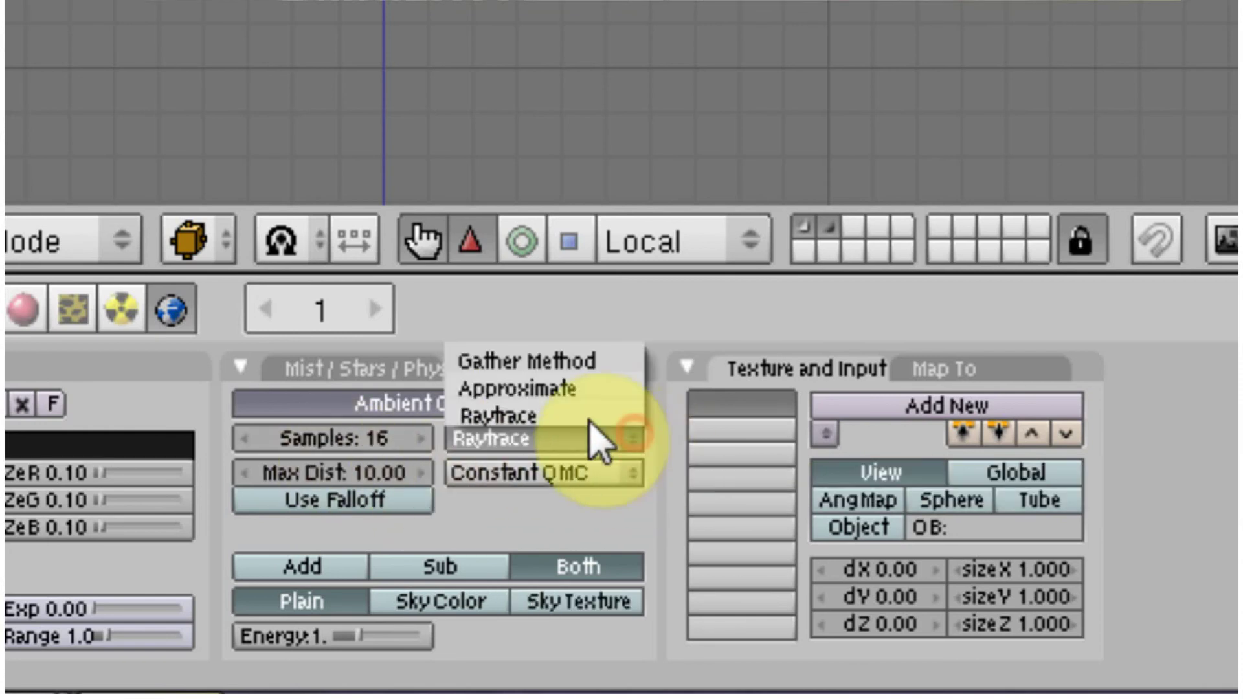
pyautogui.click(586, 387)
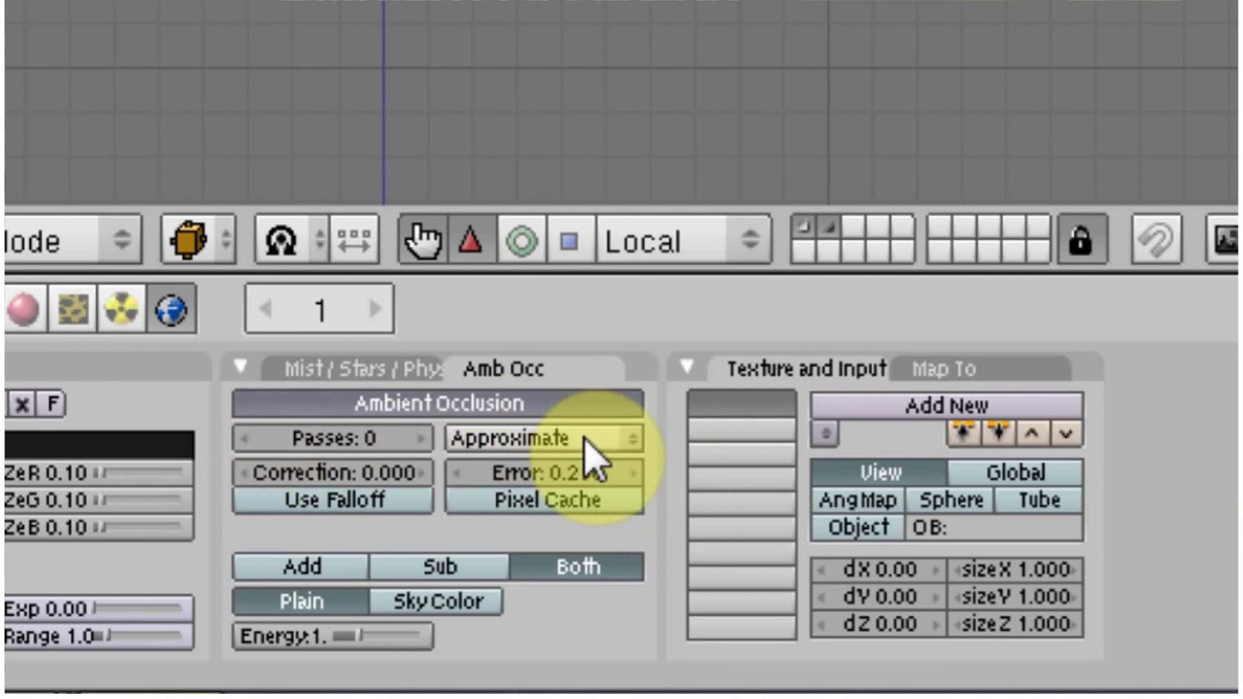
pyautogui.click(631, 443)
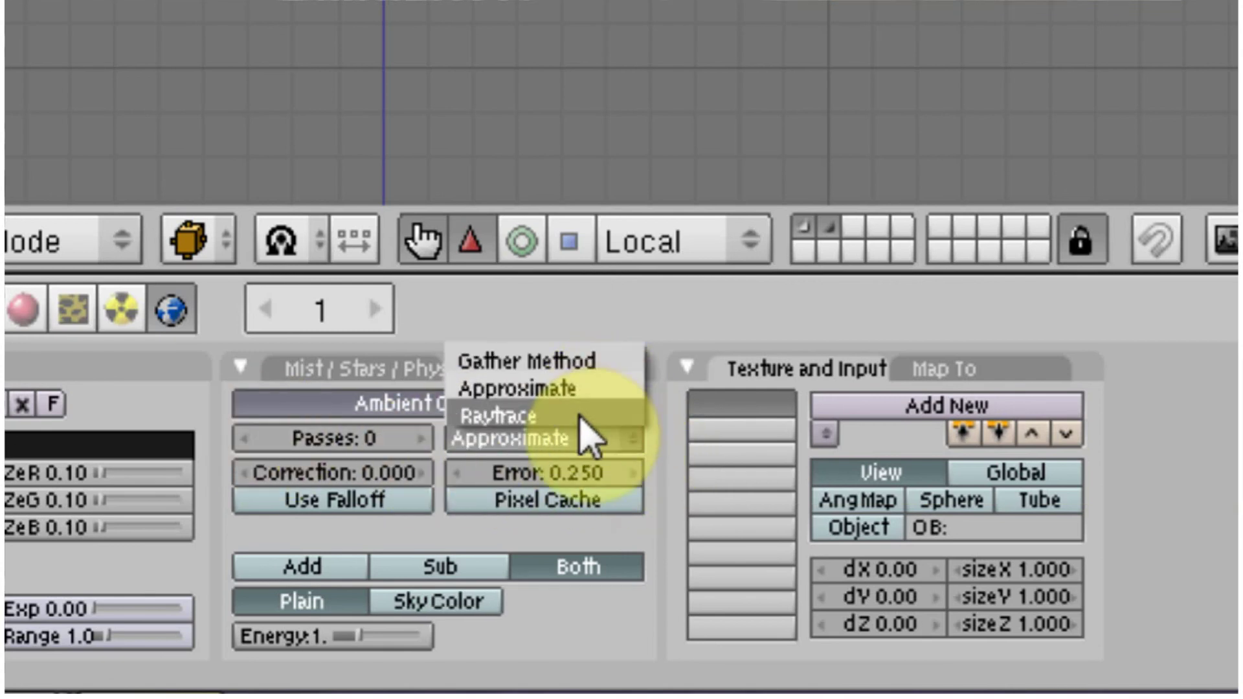
pyautogui.click(580, 416)
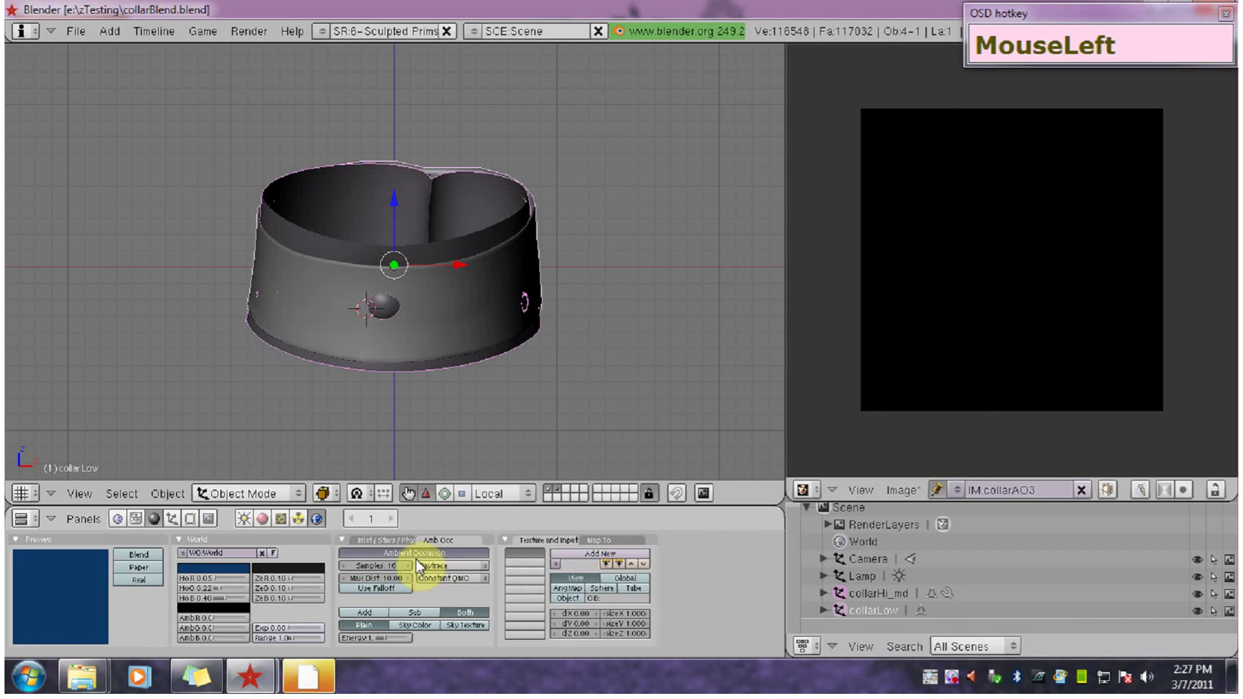
# Bake ambient occlusion onto collarAO3, then cancel it after a top strip has baked.
pyautogui.press('F10')
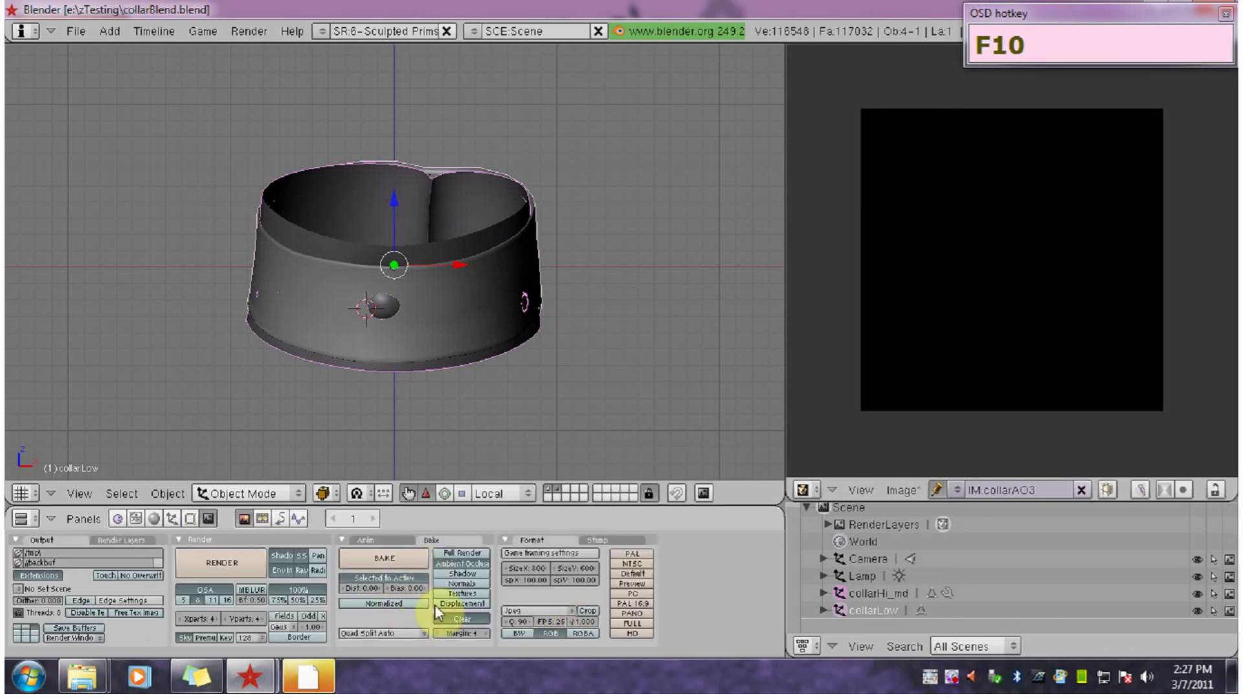
pyautogui.click(385, 557)
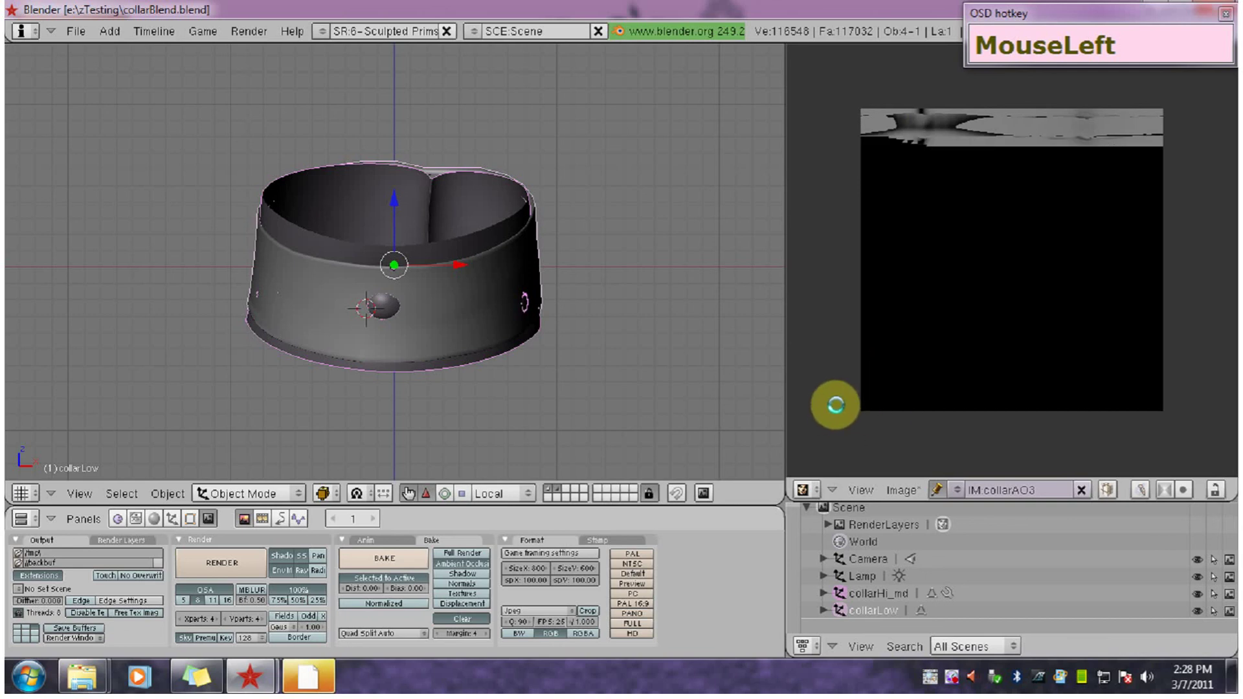
pyautogui.press('Escape')
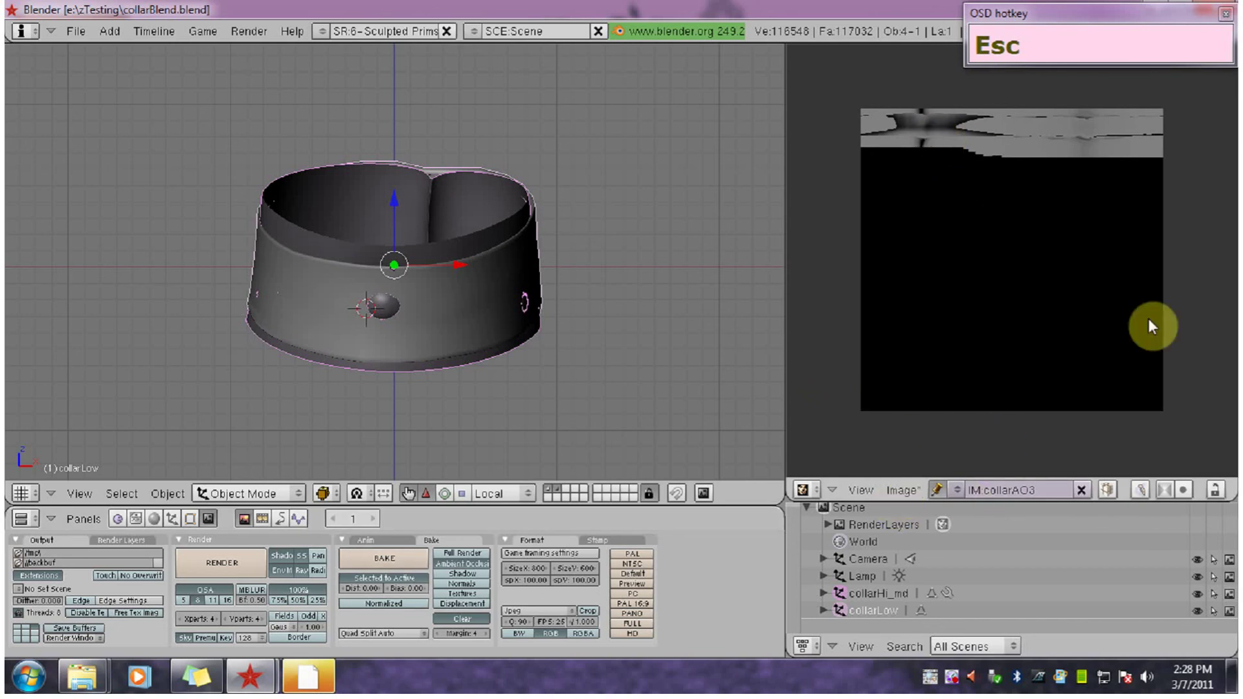
pyautogui.click(909, 491)
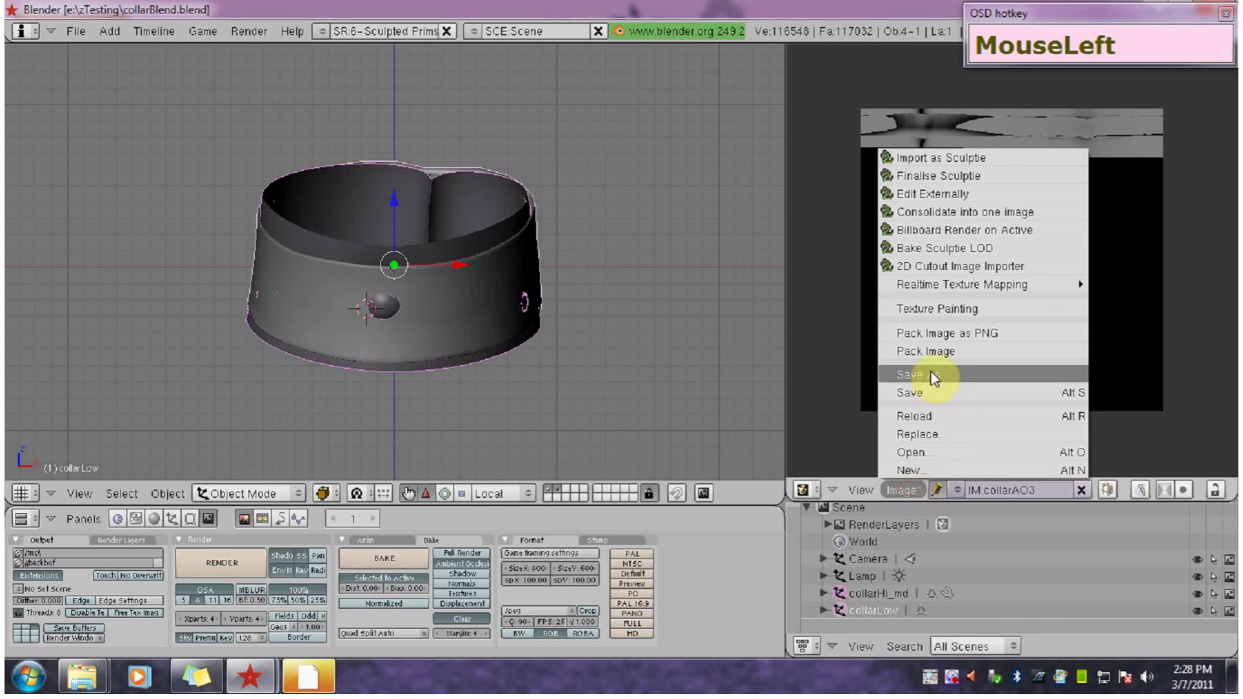
pyautogui.click(923, 392)
pyautogui.click(808, 88)
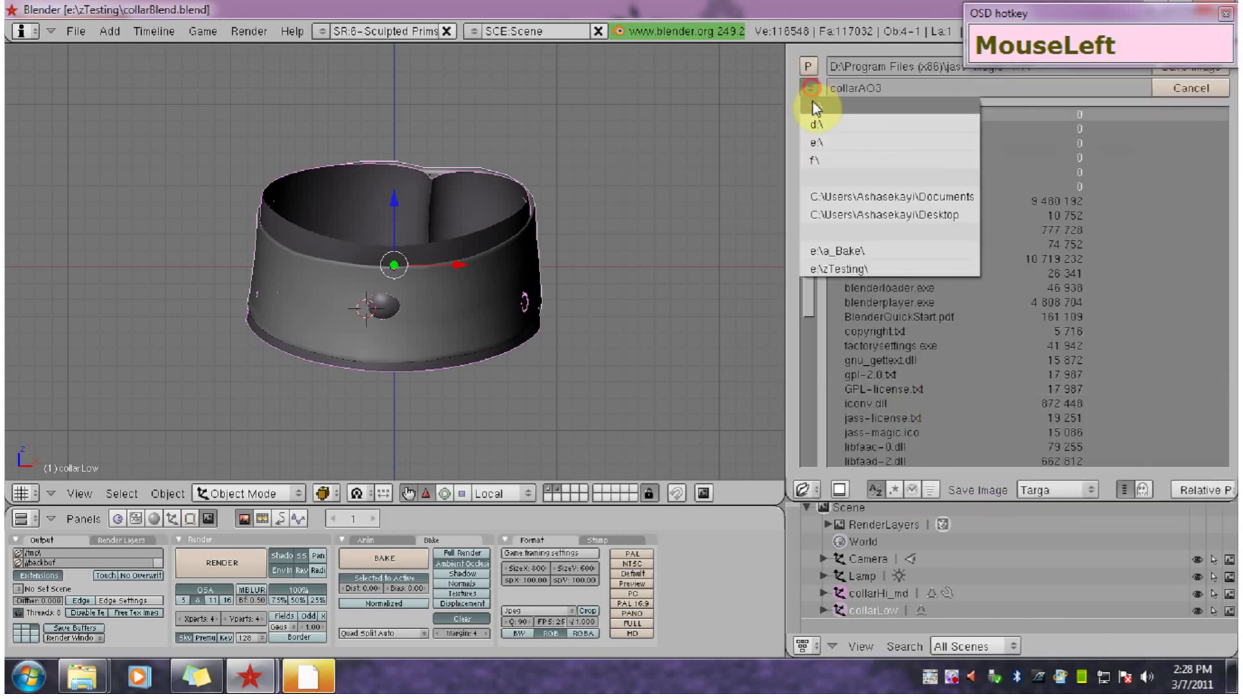
pyautogui.click(842, 253)
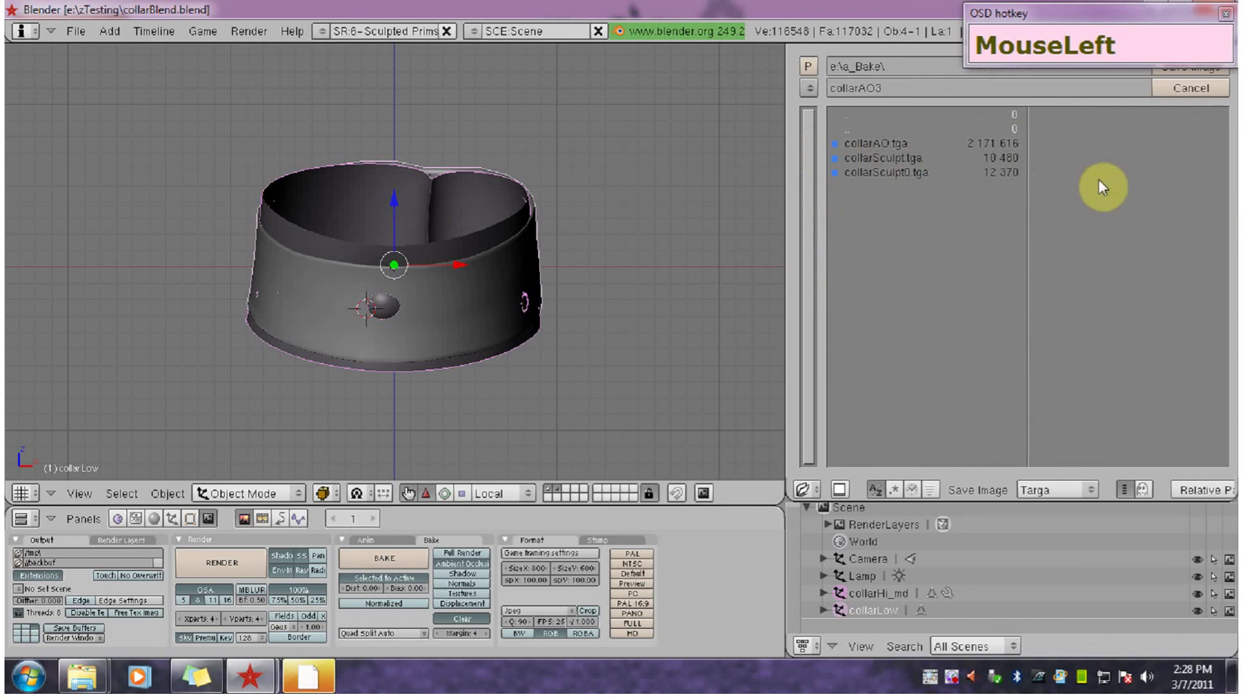
pyautogui.click(1175, 87)
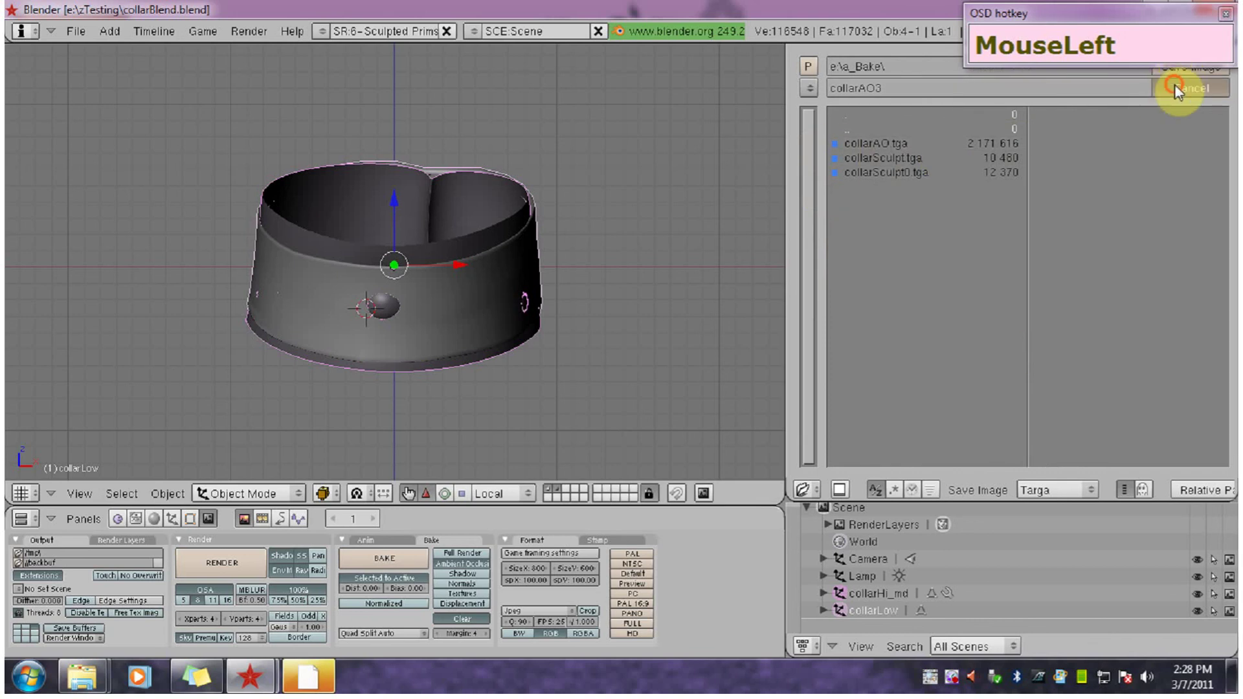
pyautogui.moveTo(901, 490); pyautogui.dragTo(936, 455)
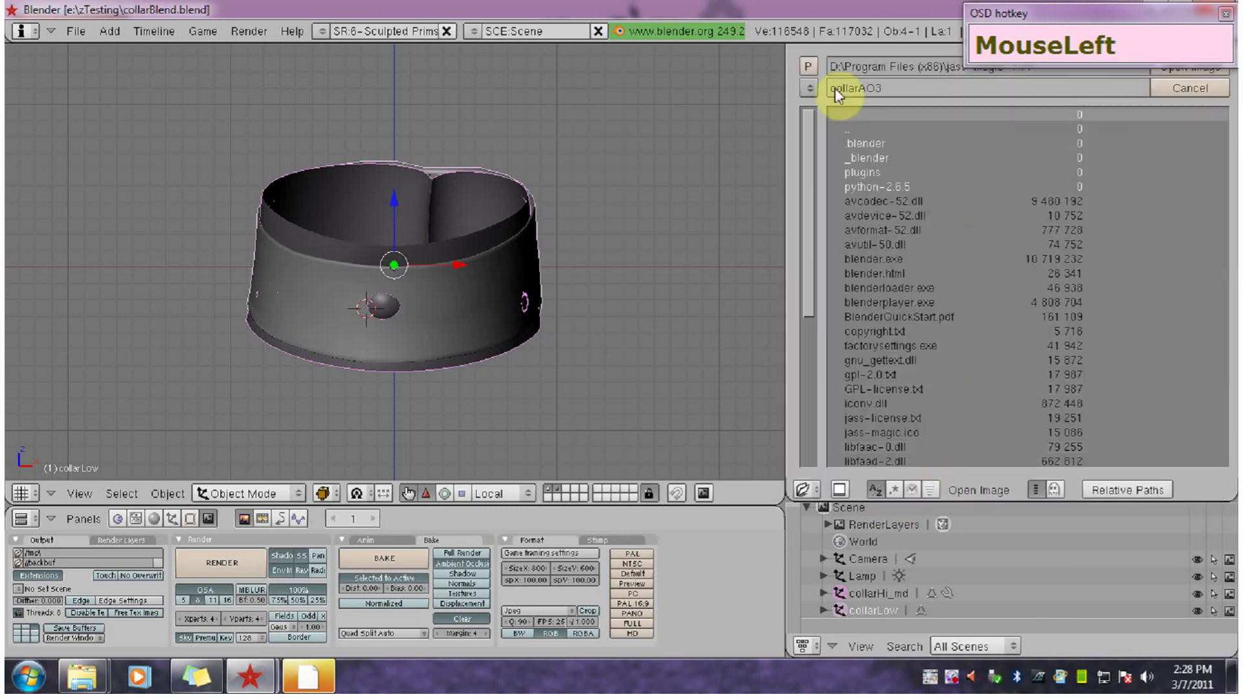
# Open collarAO.tga from the e:\a_Bake\ folder to view its complete ambient occlusion map.
pyautogui.click(808, 88)
pyautogui.click(834, 251)
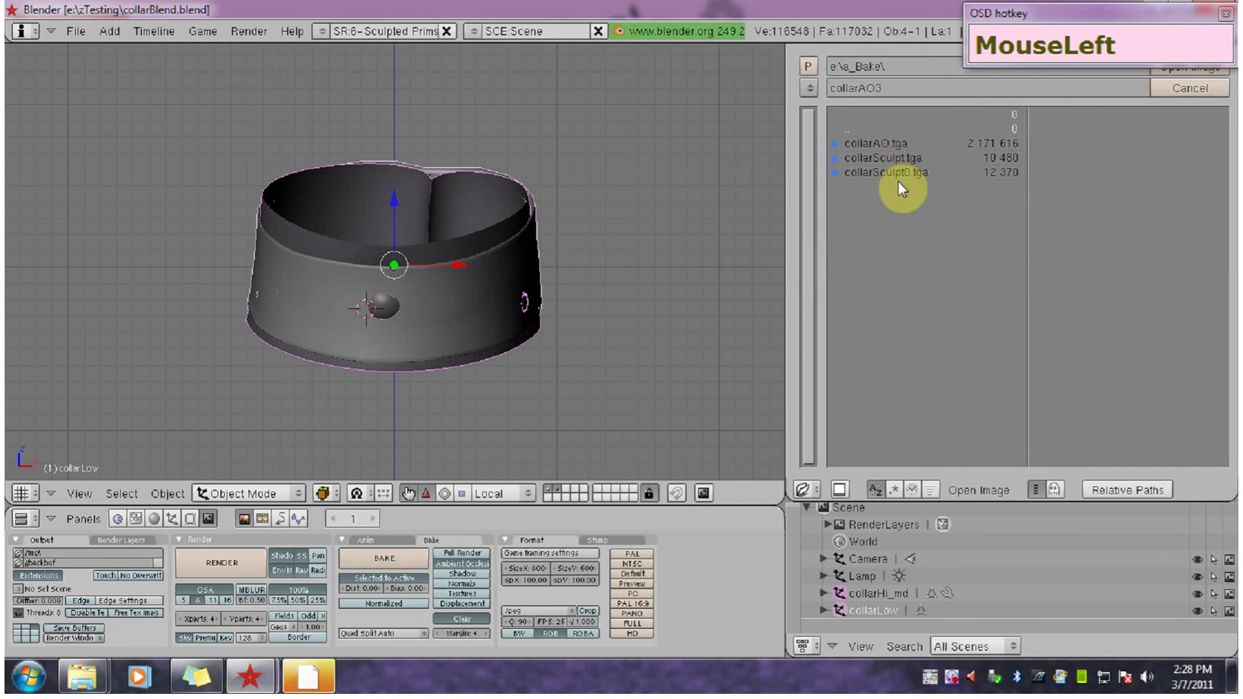
pyautogui.click(908, 145)
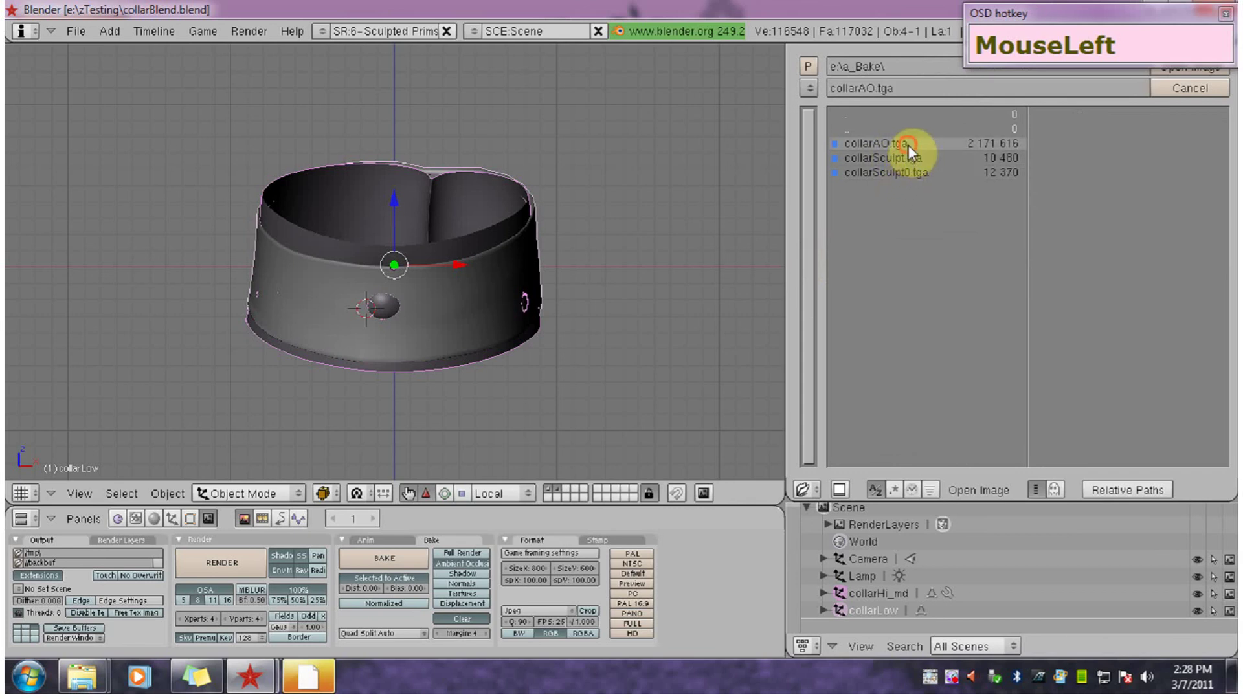
pyautogui.click(1191, 72)
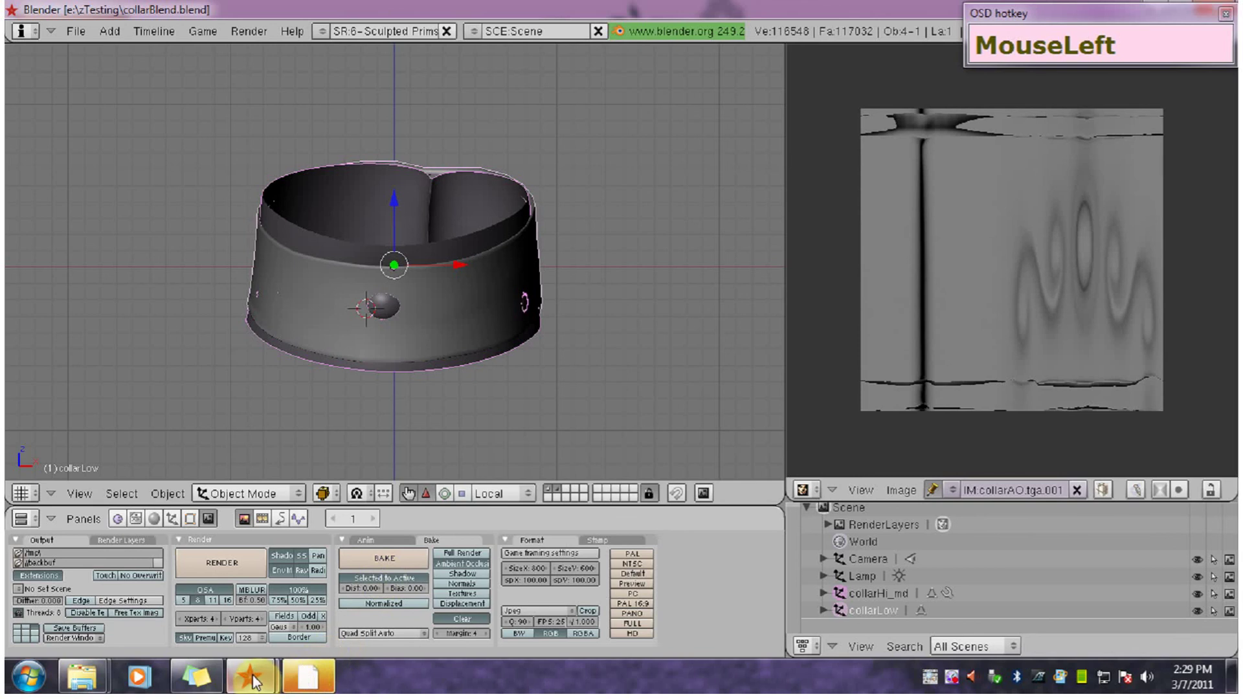
# In the Phoenix Viewer, dismiss the group notice to view the avatar's red baked collar.
pyautogui.click(306, 678)
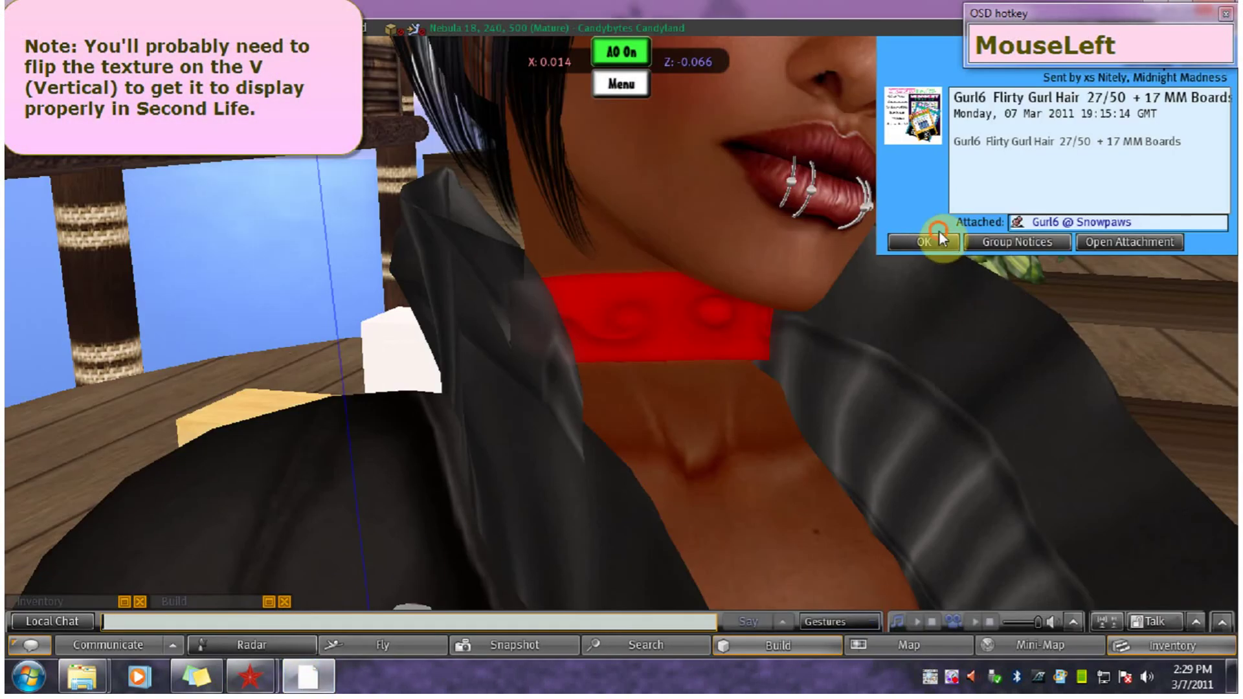
pyautogui.click(937, 238)
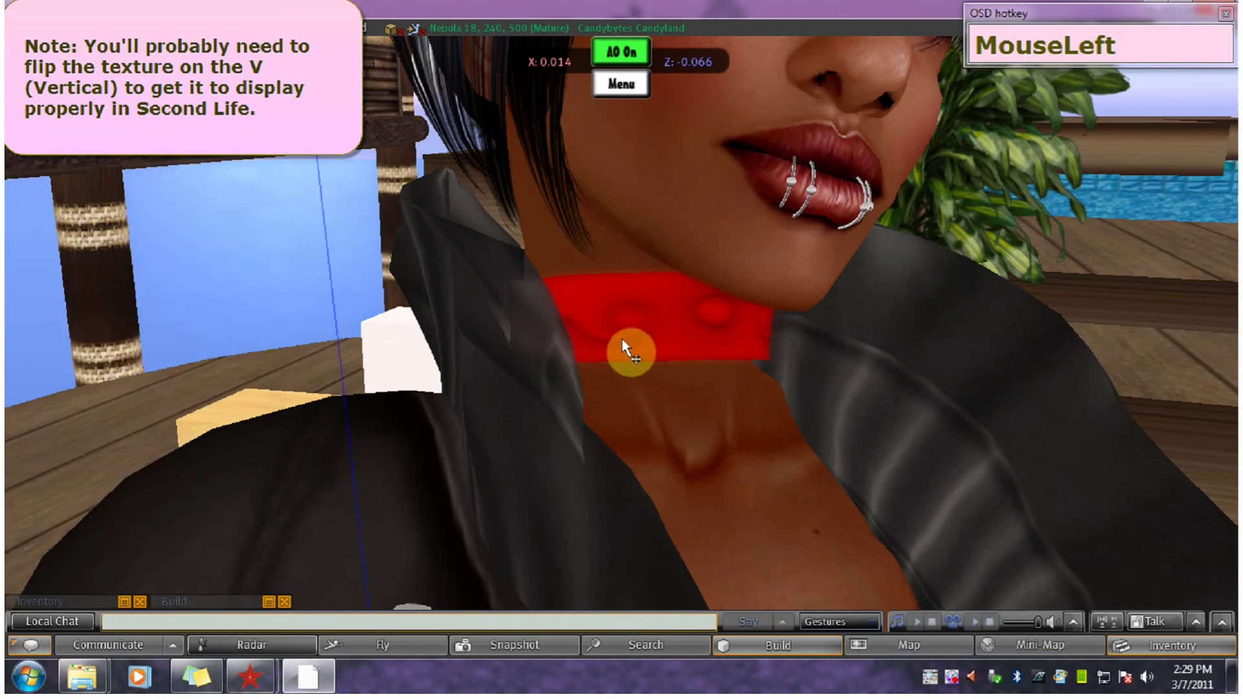
pyautogui.click(589, 292)
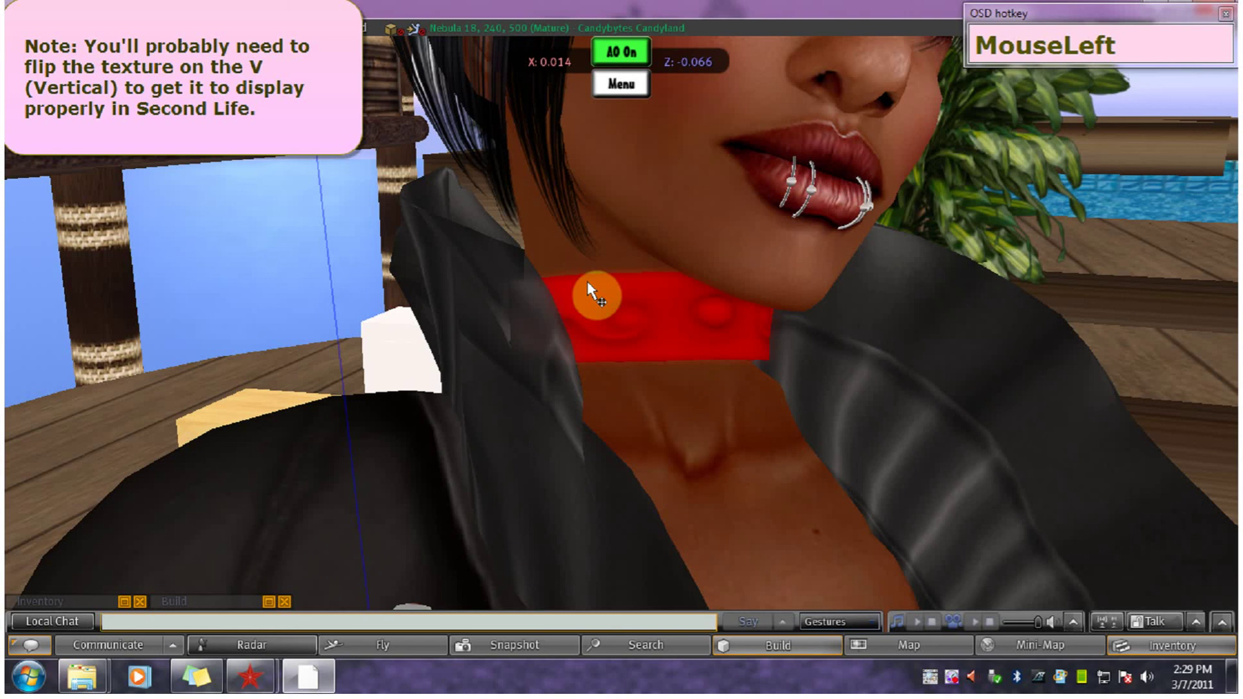